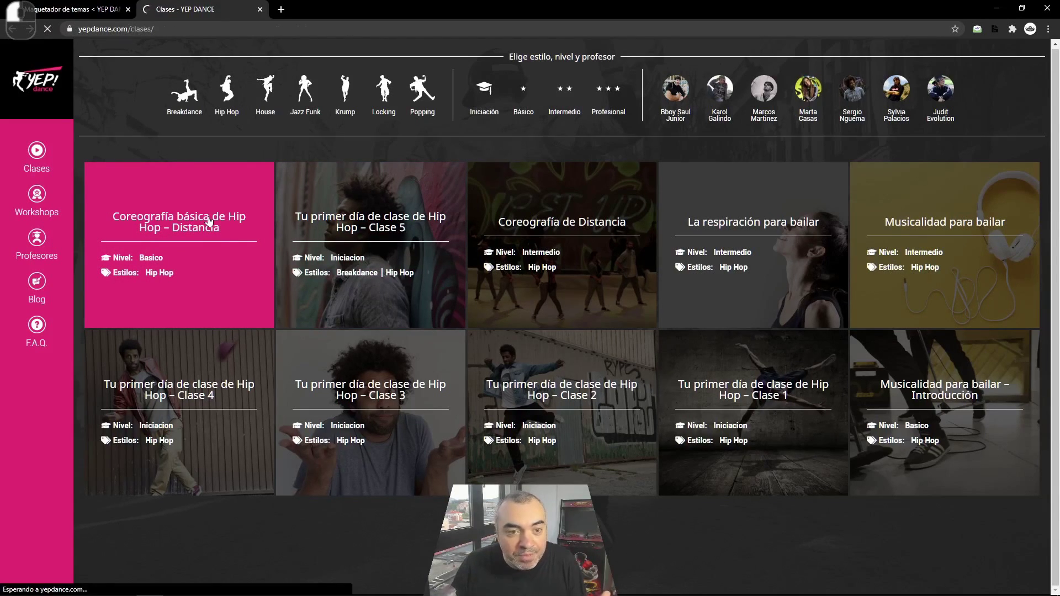
Step: Examine the live site's lesson page for Coreografía básica de Hip Hop – Distancia, the blog and the class listing, and close the site
scroll(353, 246, down, 5)
scroll(353, 247, up, 4)
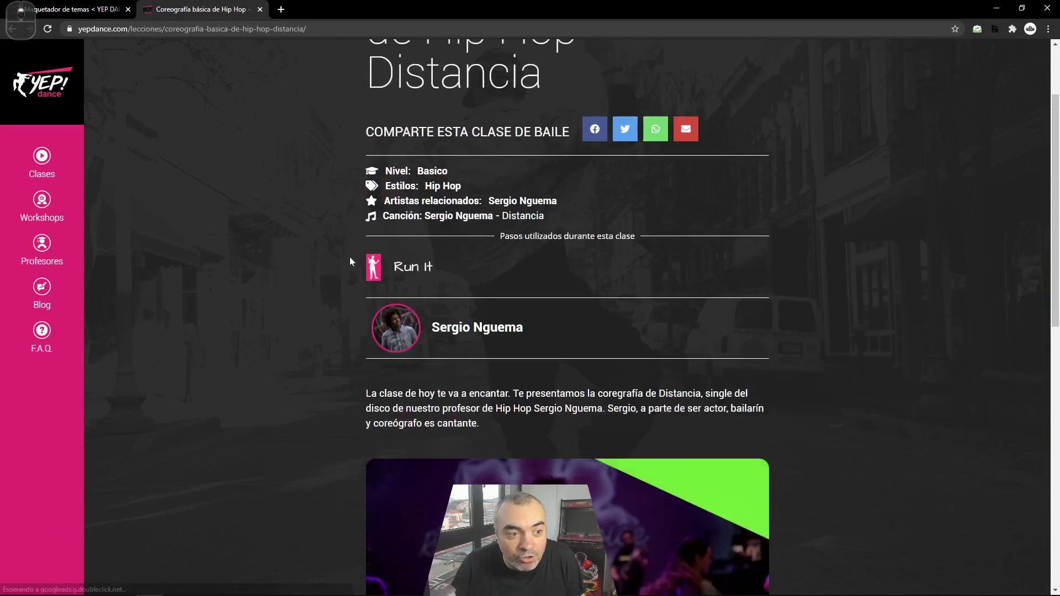
scroll(350, 260, up, 2)
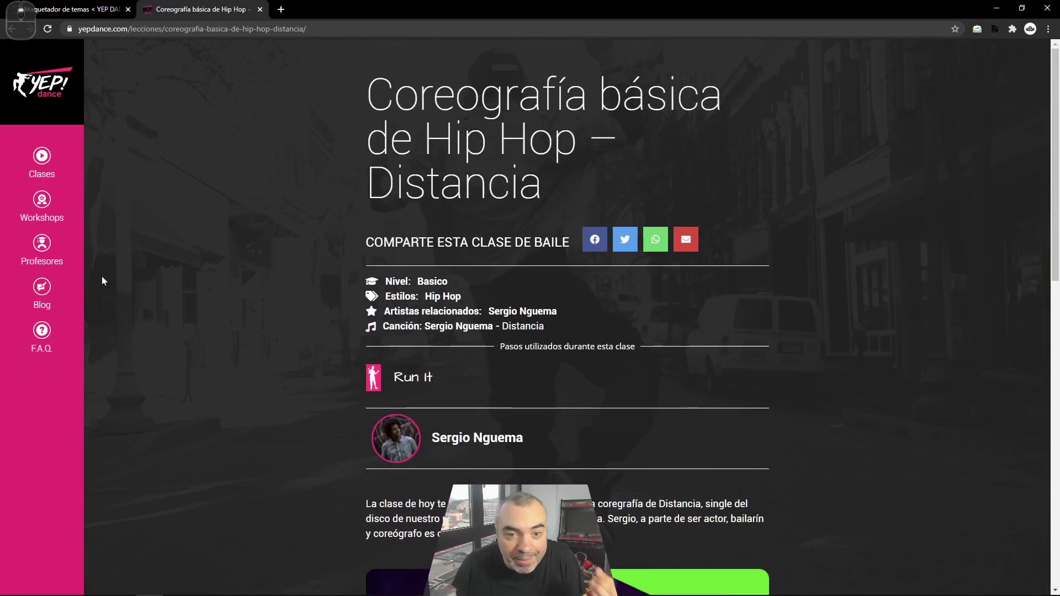
click(43, 288)
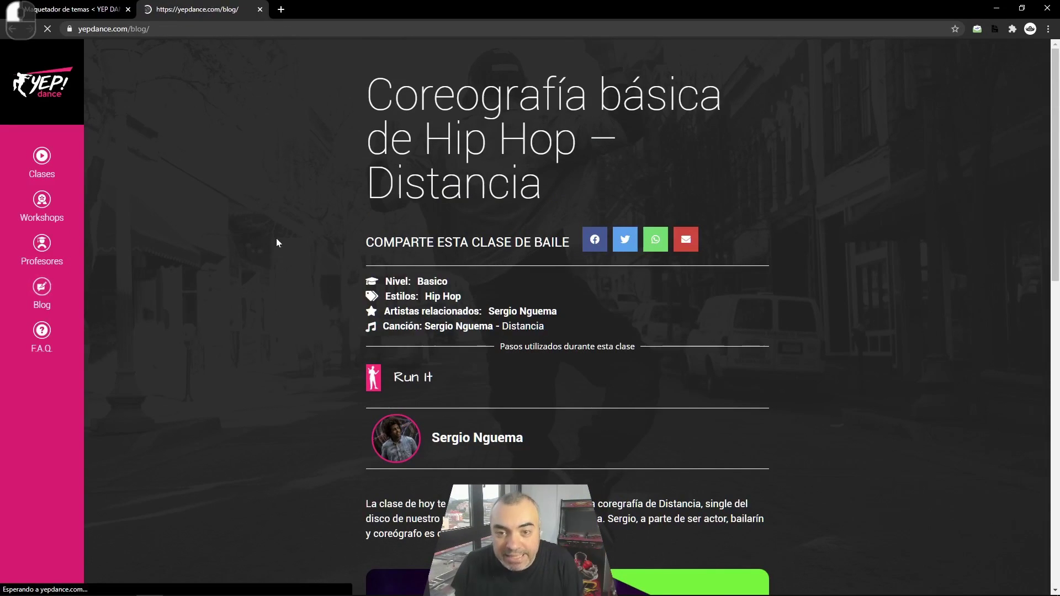
scroll(276, 238, down, 5)
scroll(58, 130, up, 4)
click(40, 81)
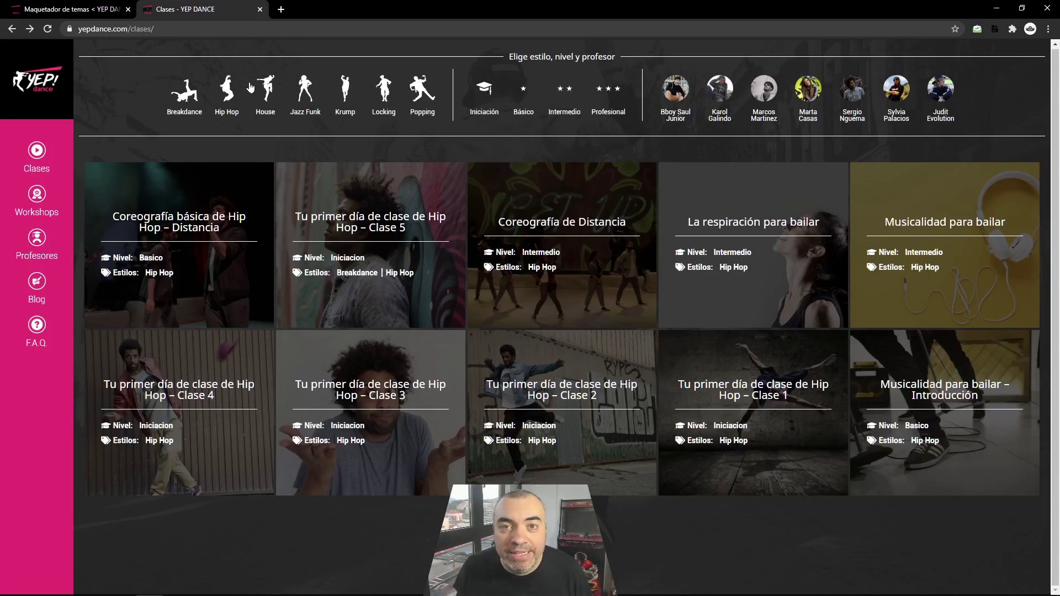
key(ctrl+w)
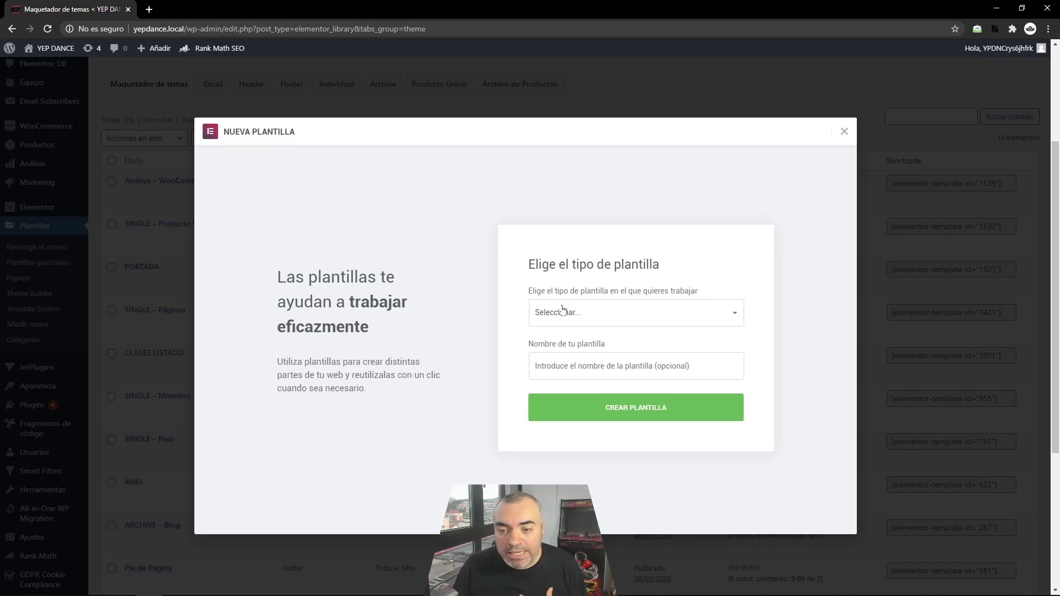
Step: Create a new template of type Sección named MI MENU
click(549, 323)
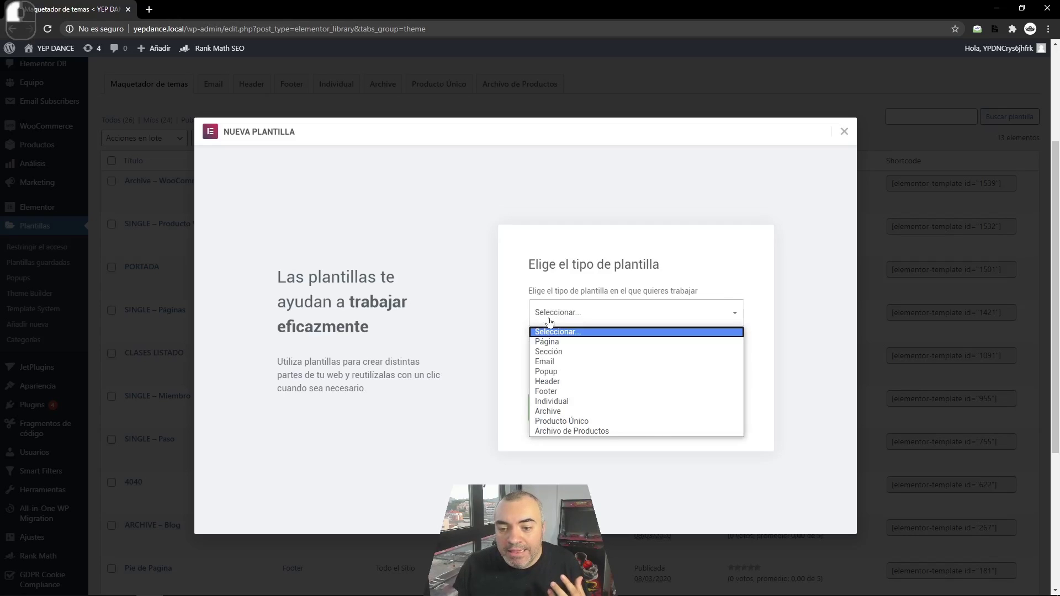
click(559, 354)
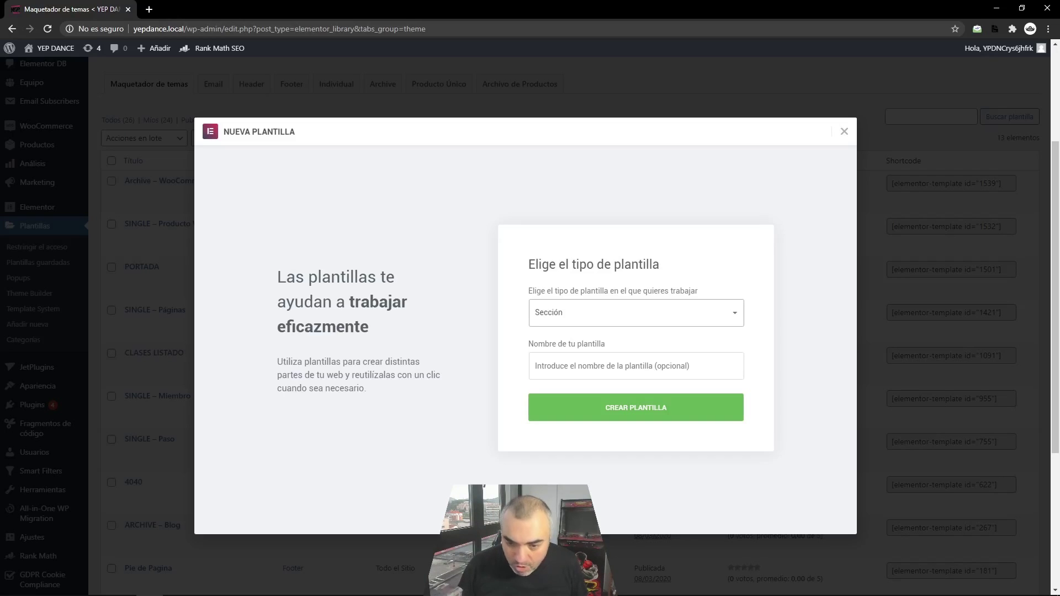
click(636, 367)
text(MI MENU)
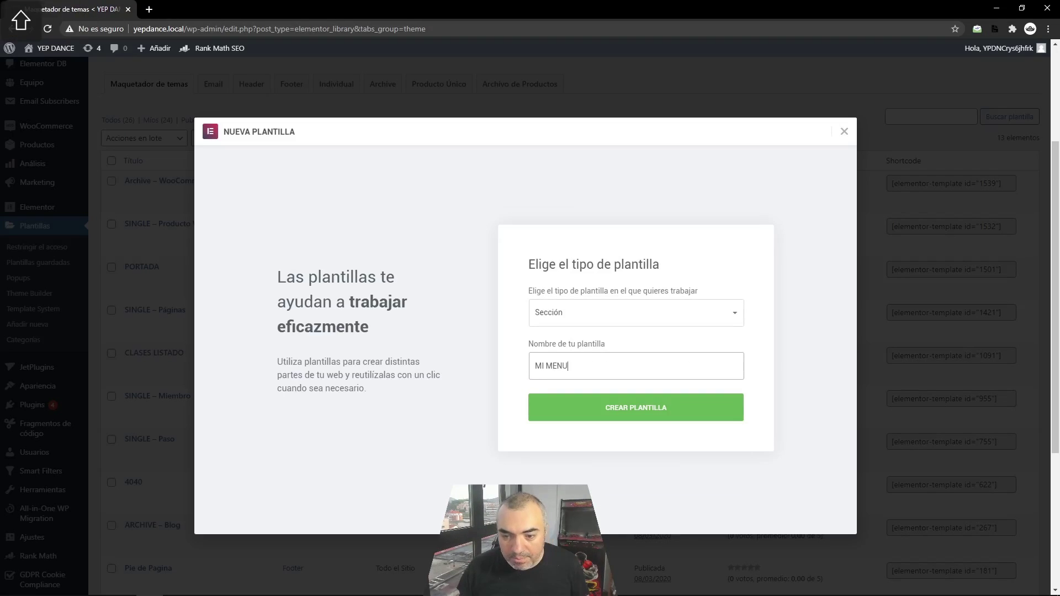
click(604, 408)
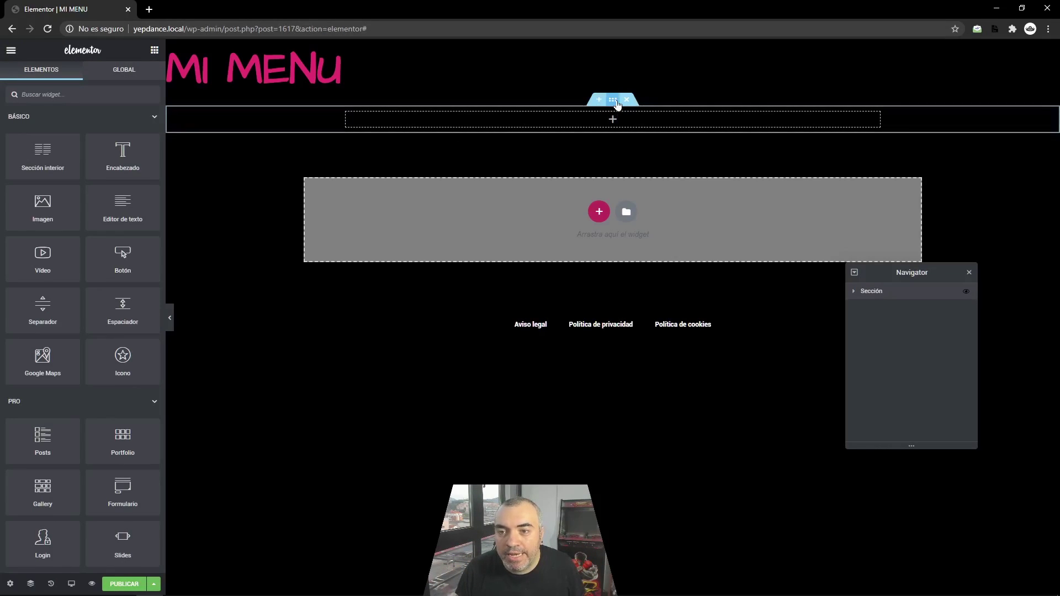
Step: Give the empty section a classic background in the saved pink colour
click(582, 112)
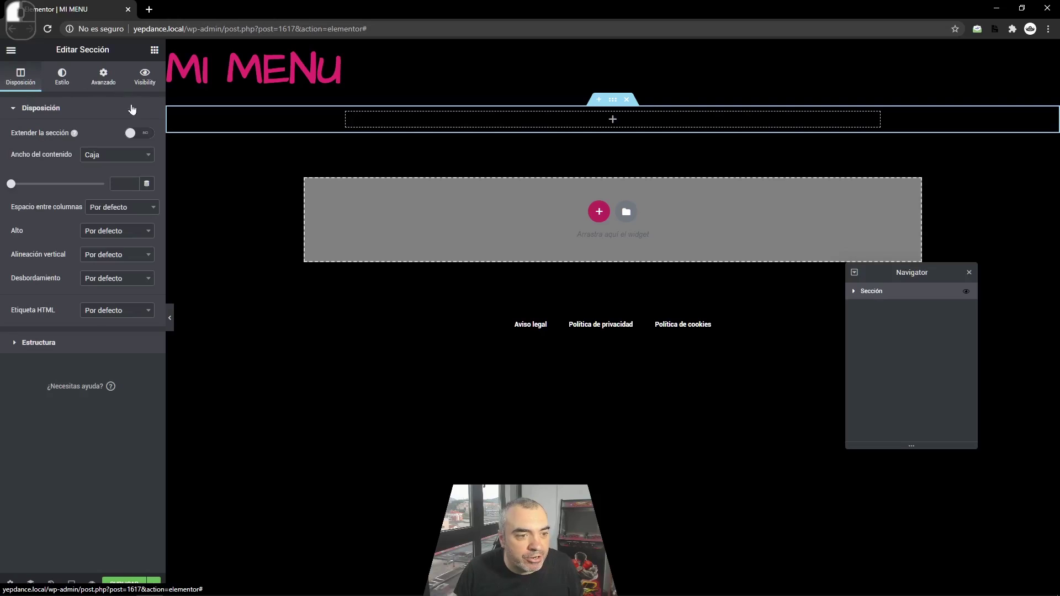
click(74, 79)
click(102, 159)
click(132, 183)
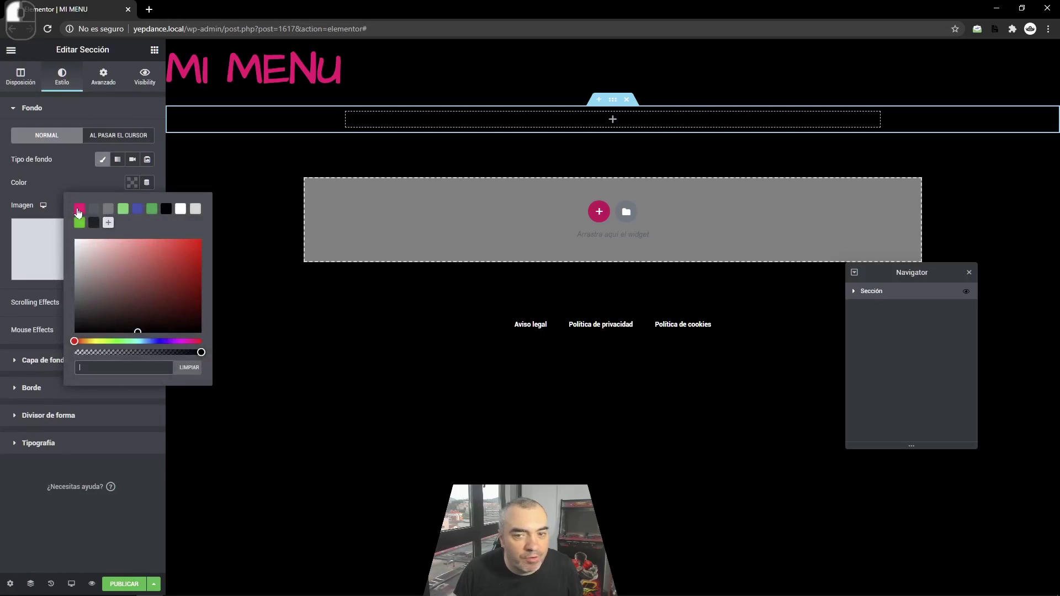
click(78, 209)
click(74, 181)
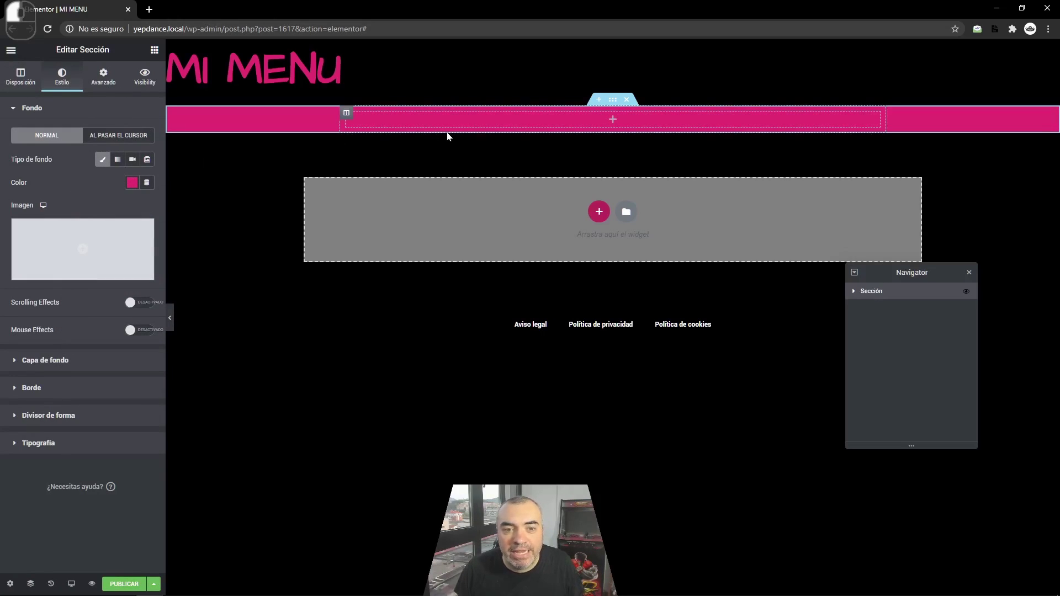
Step: Find the icon widgets and place a Caja de icono in the section's empty column
click(155, 49)
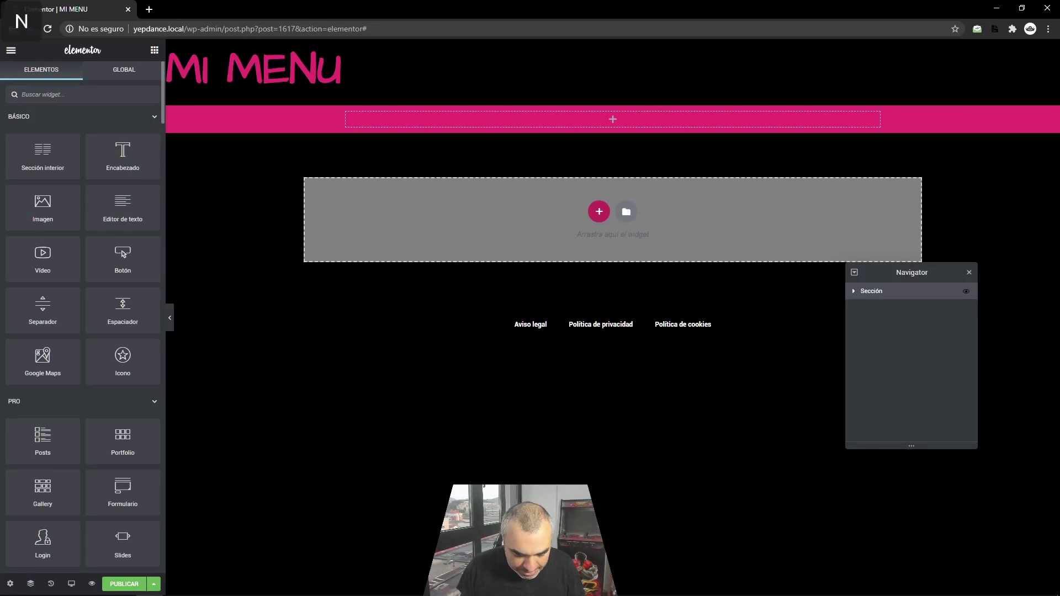
text(iconos)
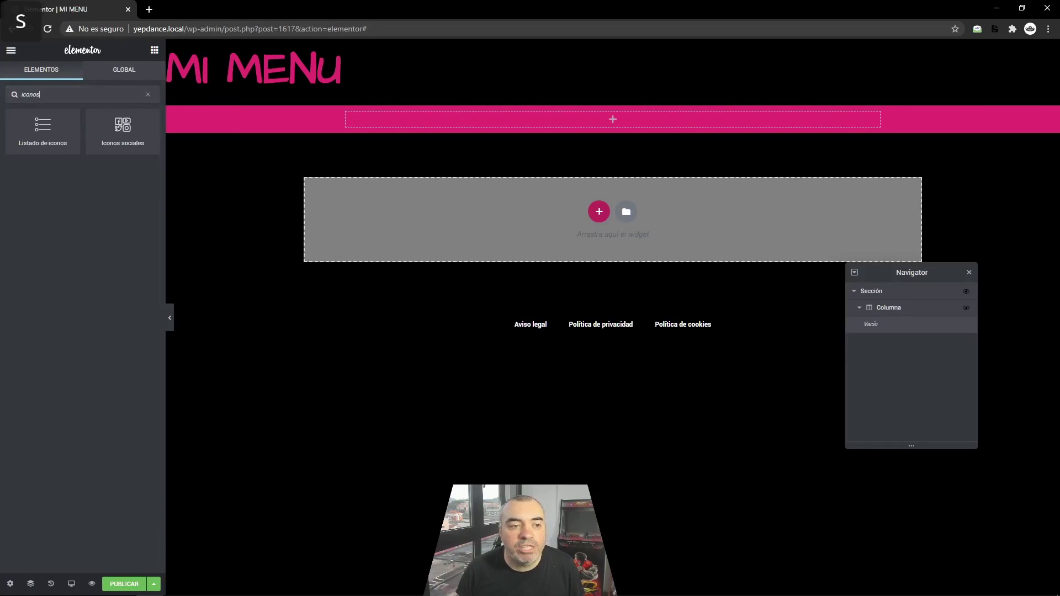
drag(50, 130, 412, 119)
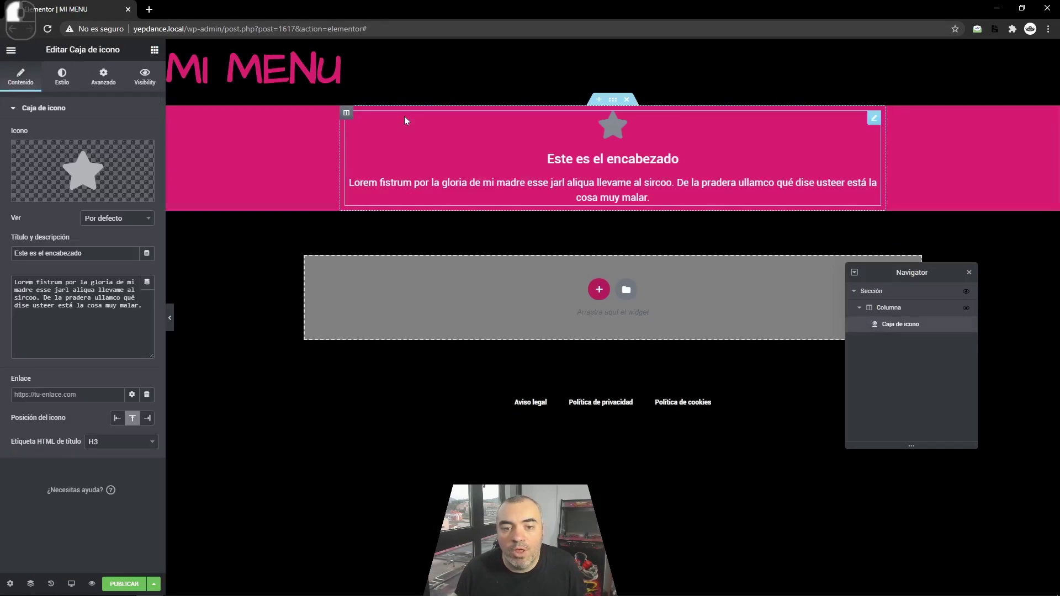
Step: Clear the icon box's description text and duplicate the box
key(ctrl+a)
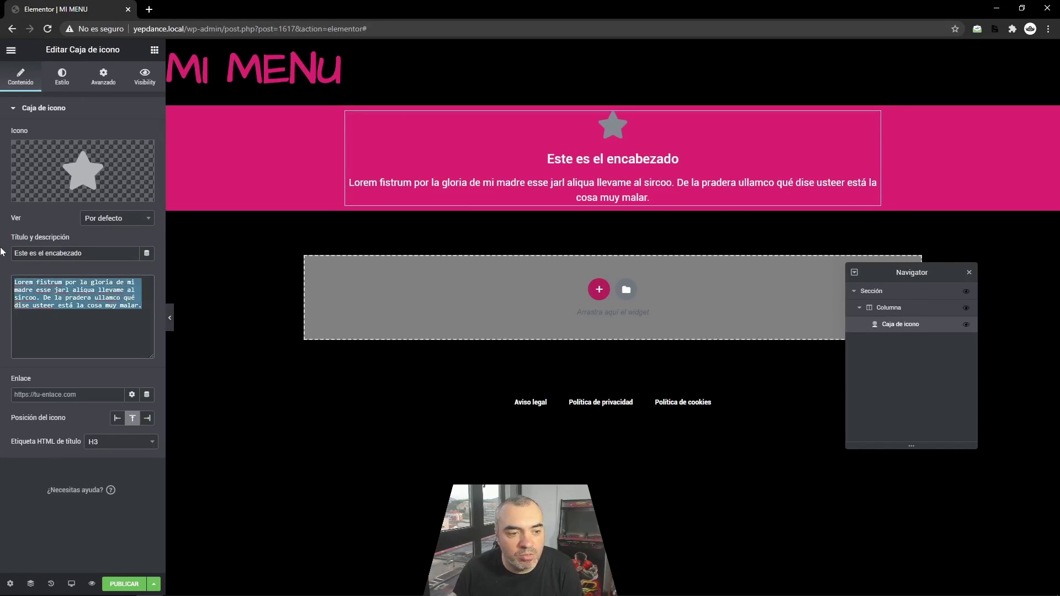
key(BackSpace)
mouse_move(104, 165)
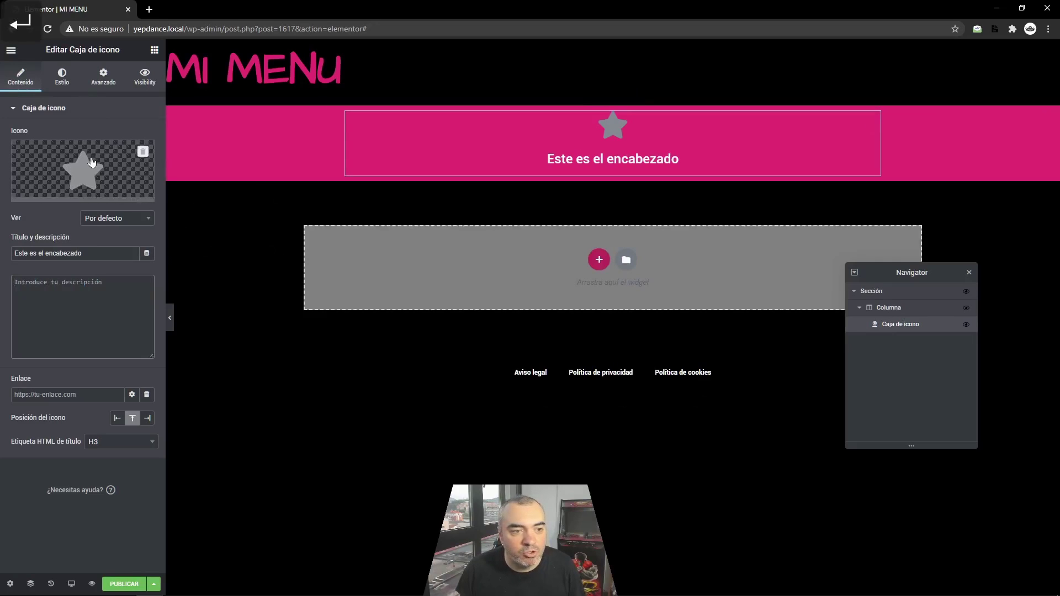
right_click(559, 138)
click(599, 165)
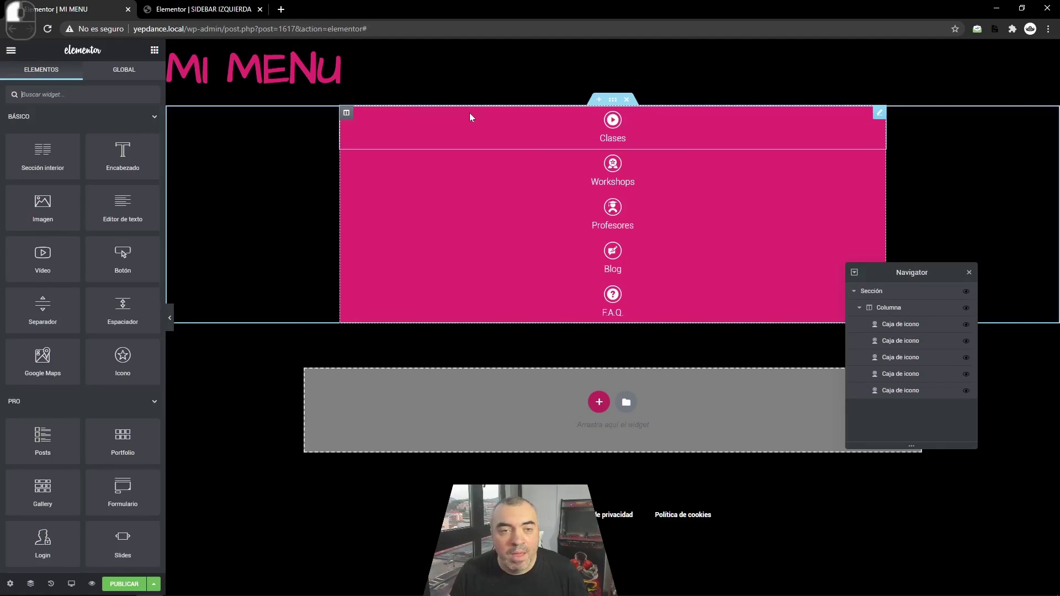
Step: Examine the content settings and links of the Clases, Workshops, Profesores and Blog icon boxes
click(471, 111)
click(485, 166)
click(495, 220)
click(569, 255)
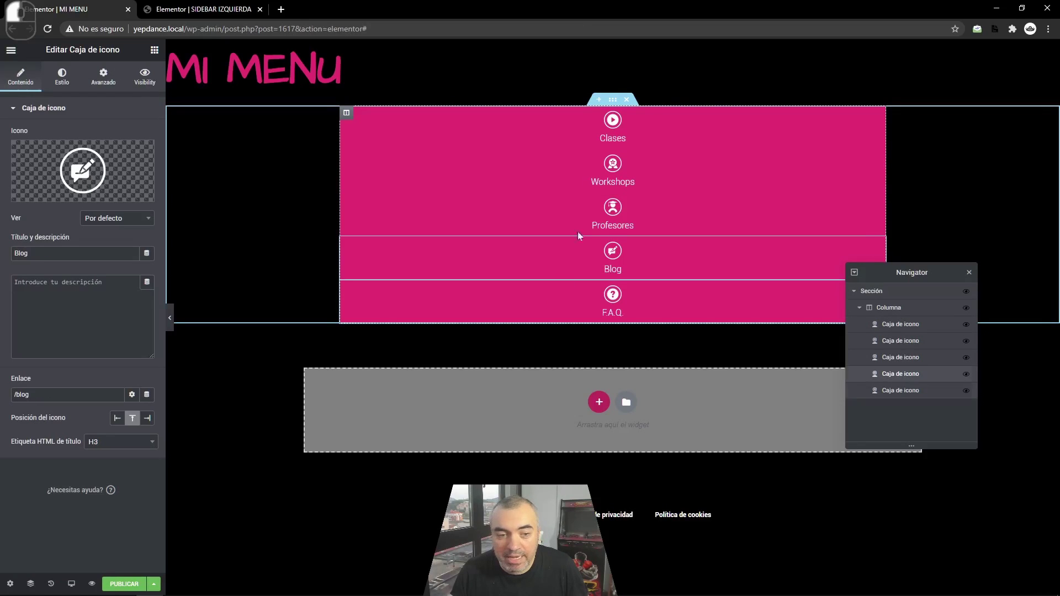
click(532, 144)
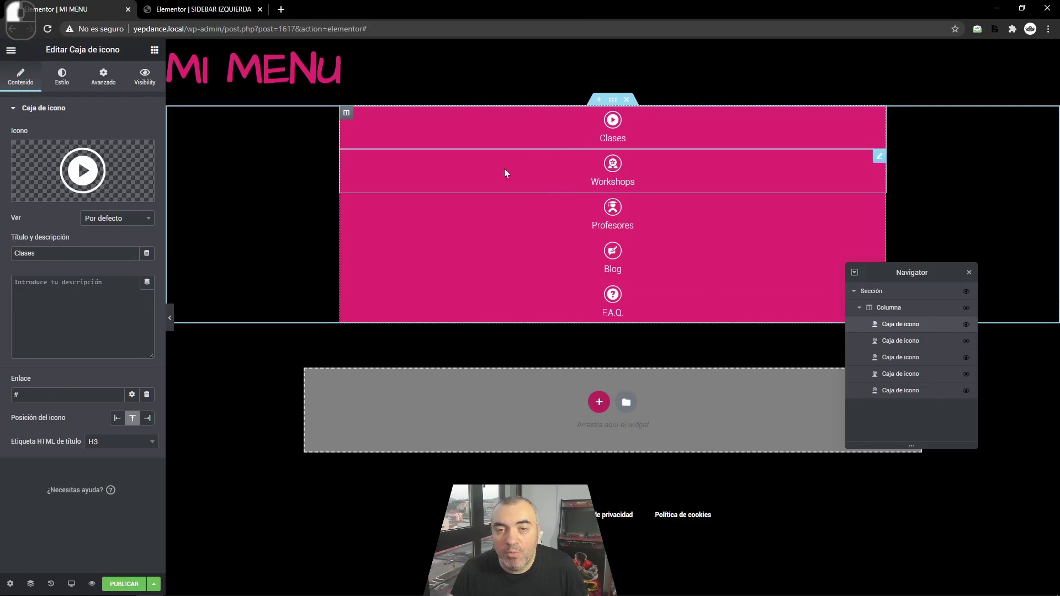
Step: Add an image widget with the YEP! dance logo above the Clases item and set its background colour to black (#000000)
click(154, 50)
drag(43, 205, 555, 116)
click(128, 156)
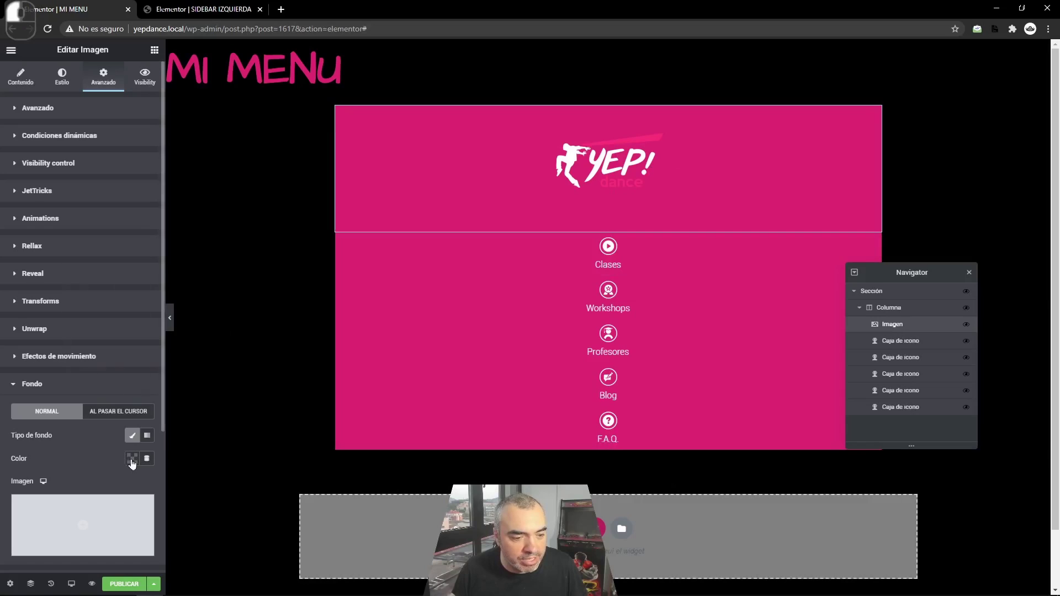
click(132, 458)
click(164, 278)
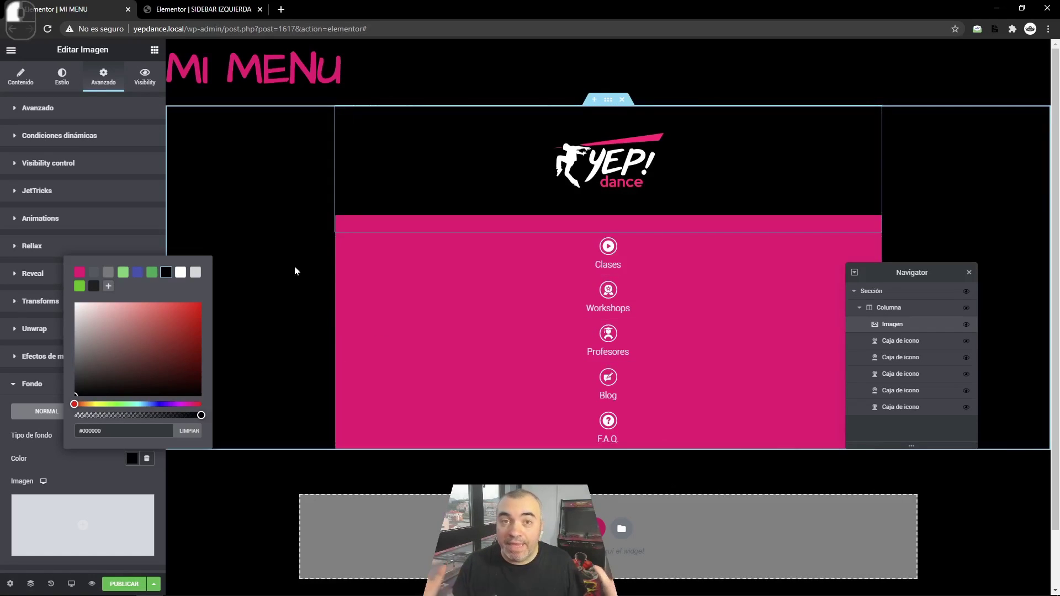
Step: Try a boxed content width of 200 on the menu section and clear the value again
click(609, 101)
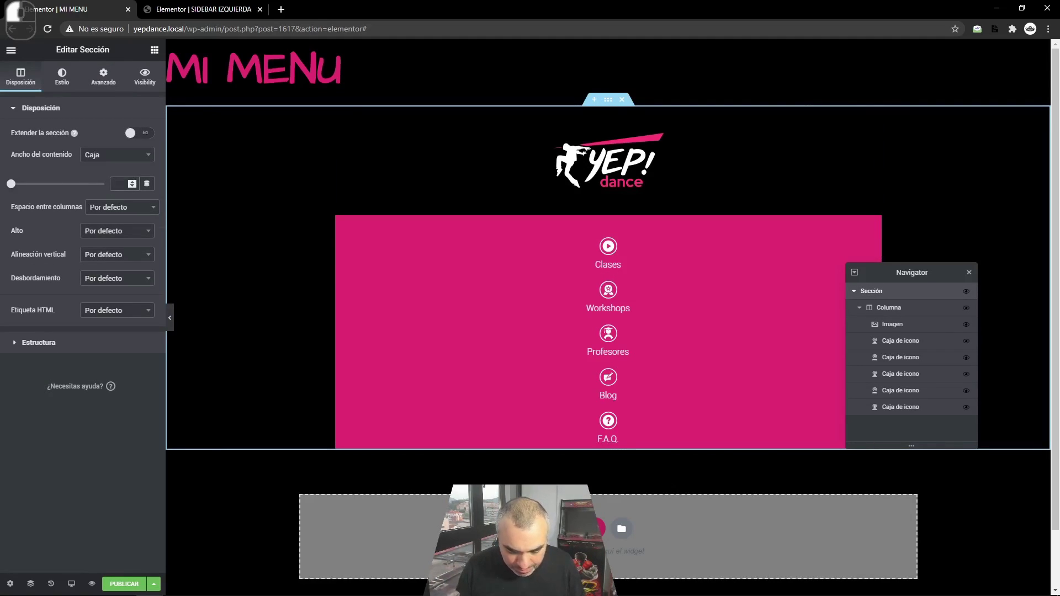
text(200)
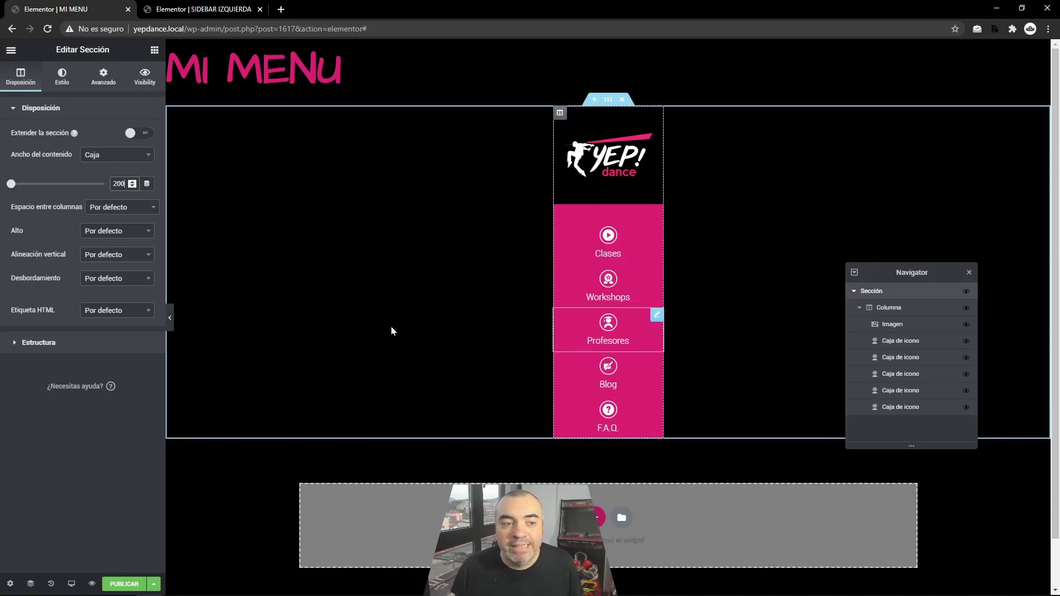
double_click(118, 184)
key(Return)
key(BackSpace)
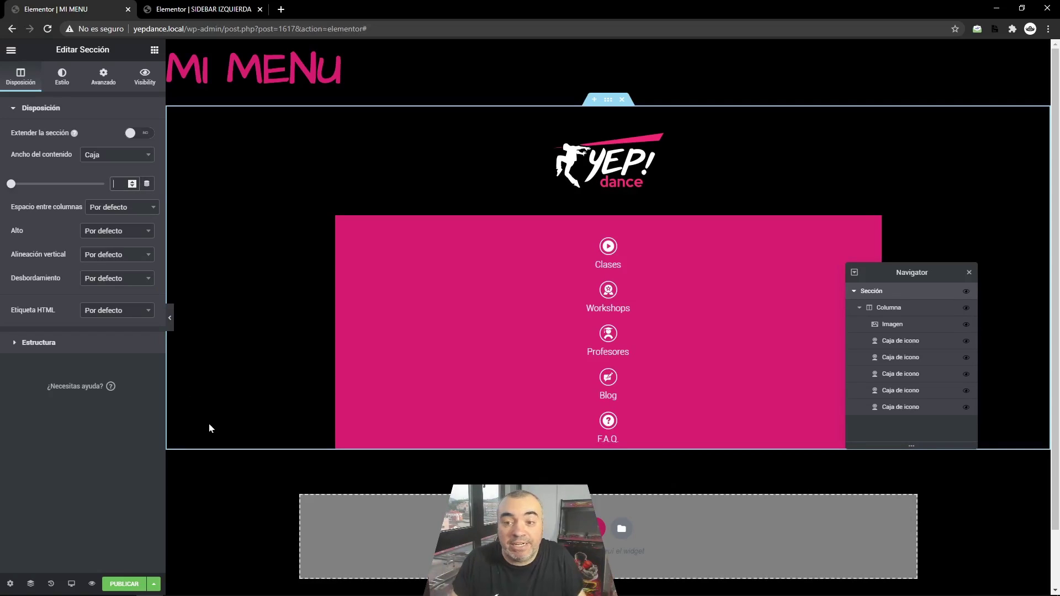
Step: Publish the MI MENU template
click(131, 585)
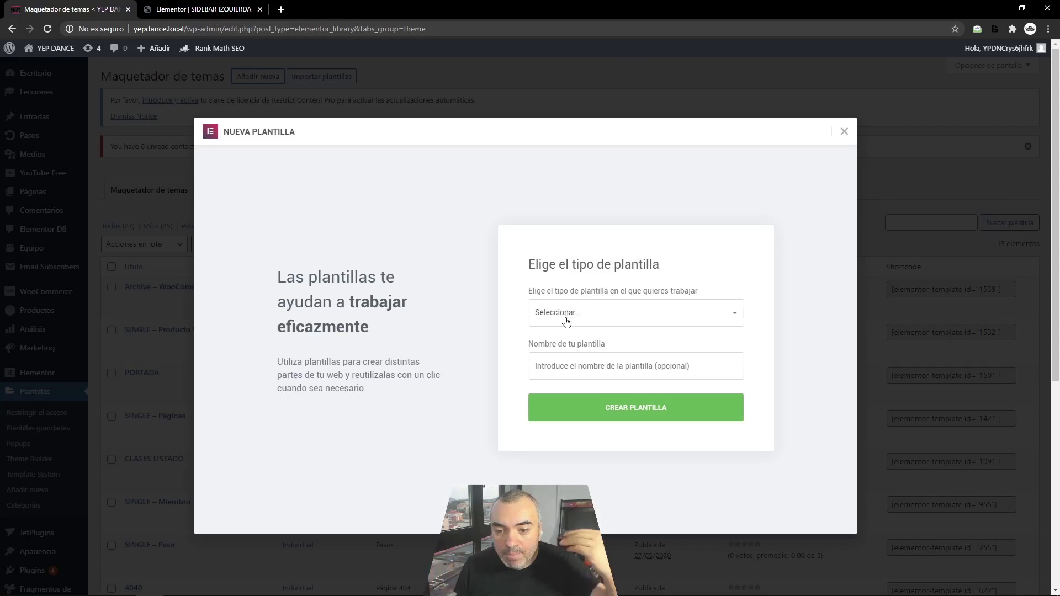
Step: Create a new template of type Individual for the post type Entrada, named SINGLE DEL BLOG
click(569, 314)
click(569, 403)
click(561, 342)
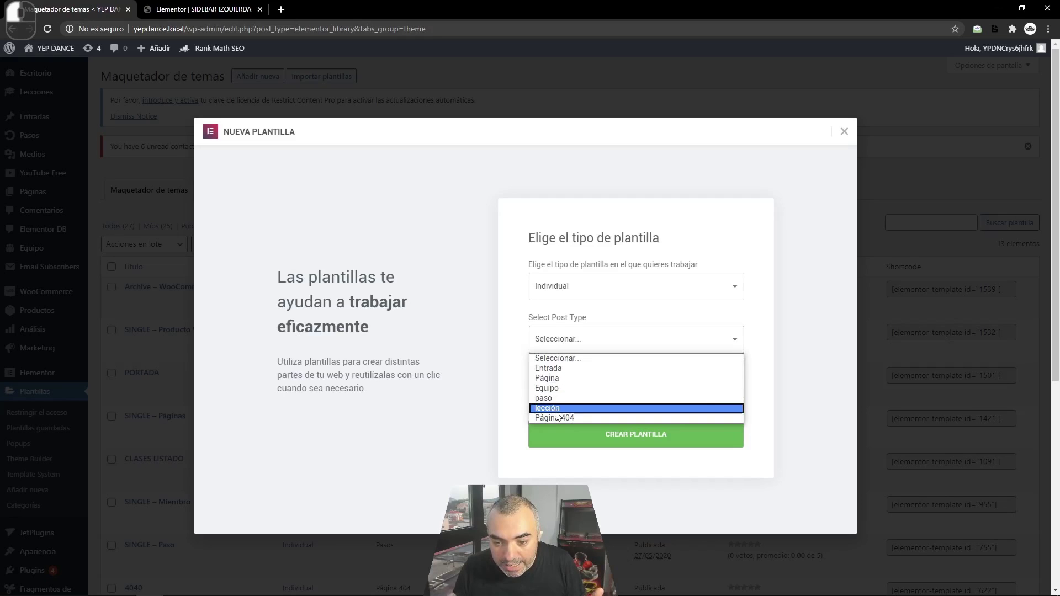
click(561, 369)
click(561, 387)
text(SINGLE DEL BLOG)
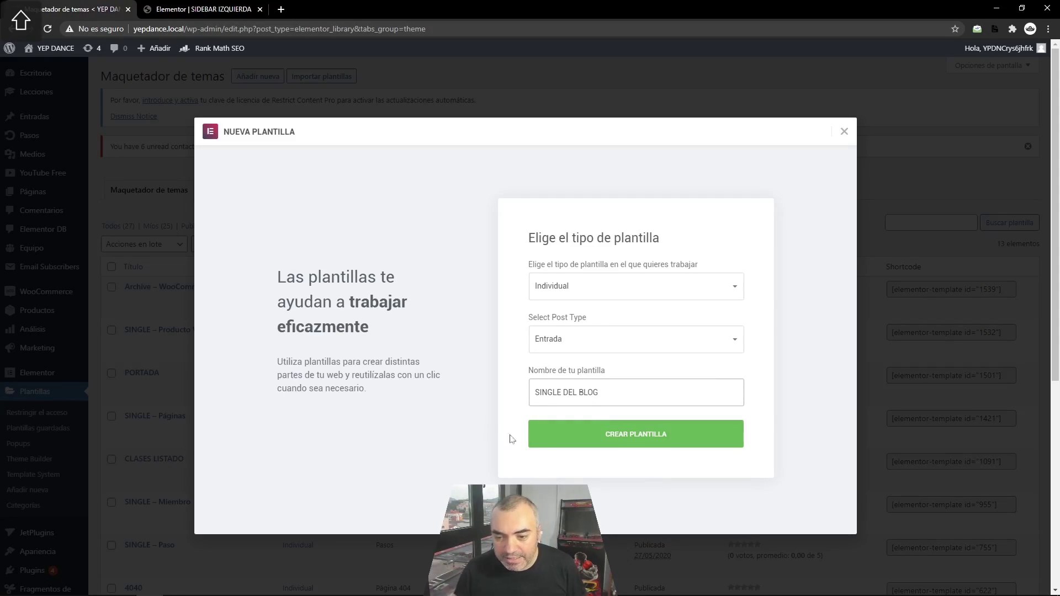
click(611, 440)
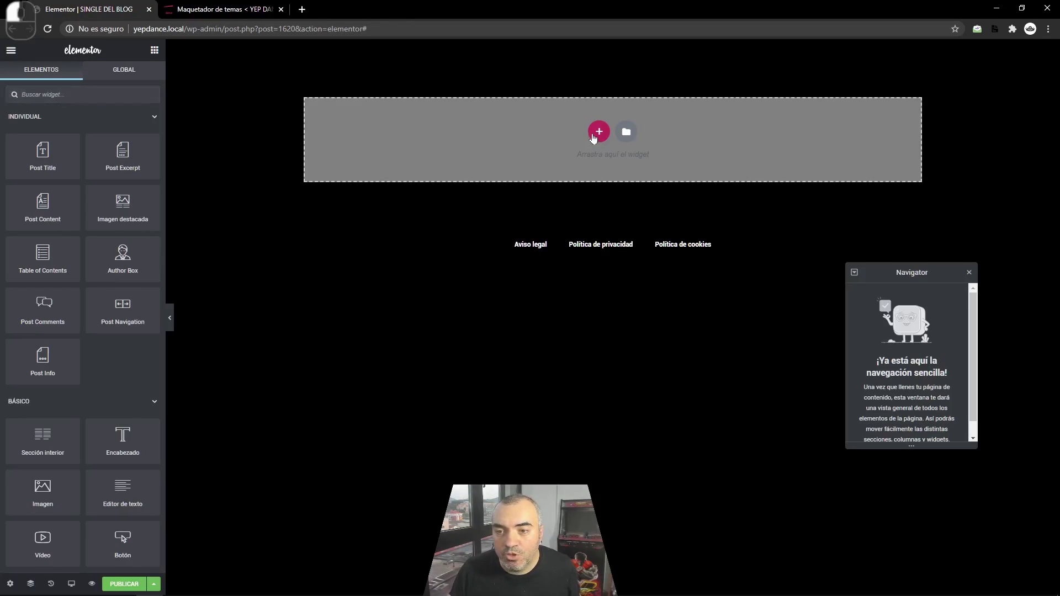
Step: Add a single-column section to the blog template and duplicate its column to make two columns
click(597, 132)
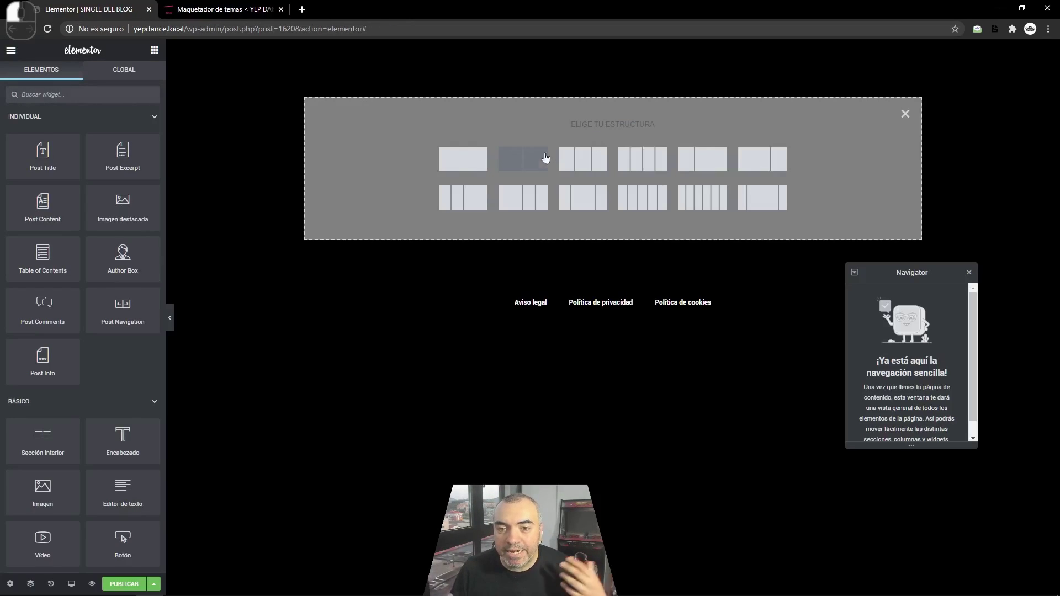
click(478, 160)
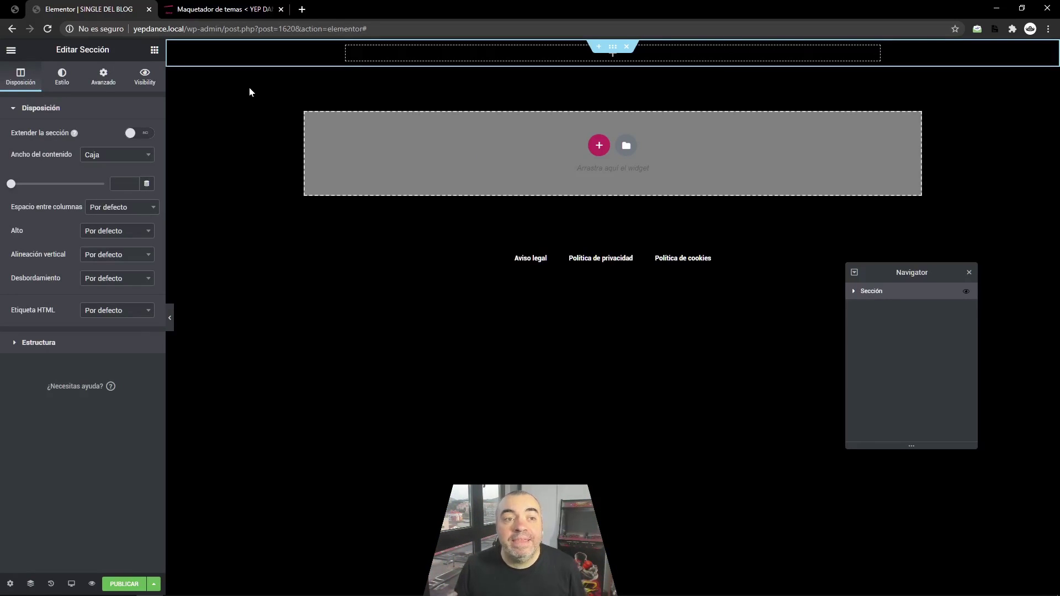
right_click(347, 47)
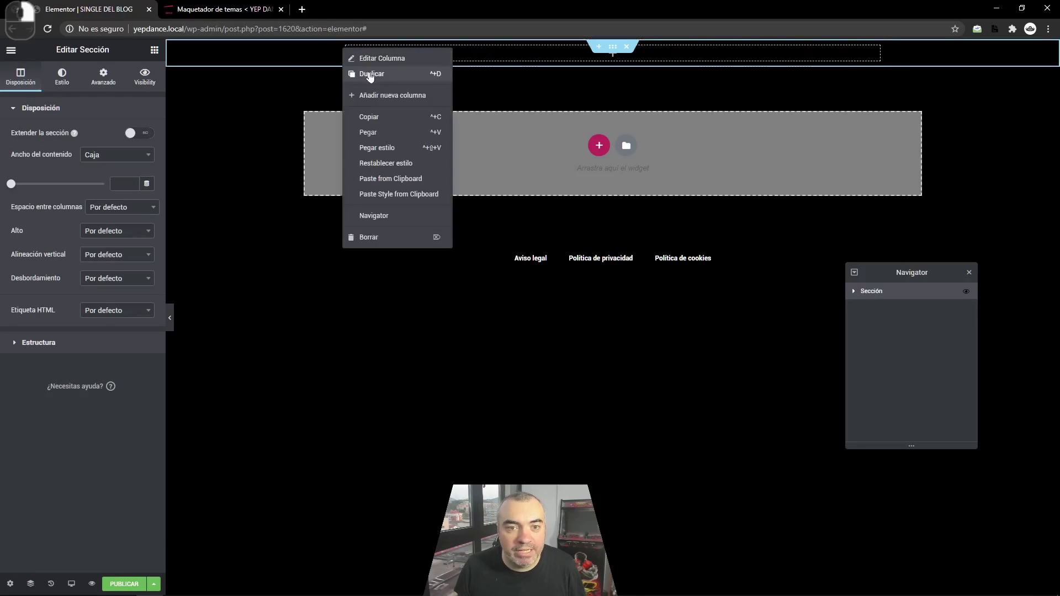
click(409, 74)
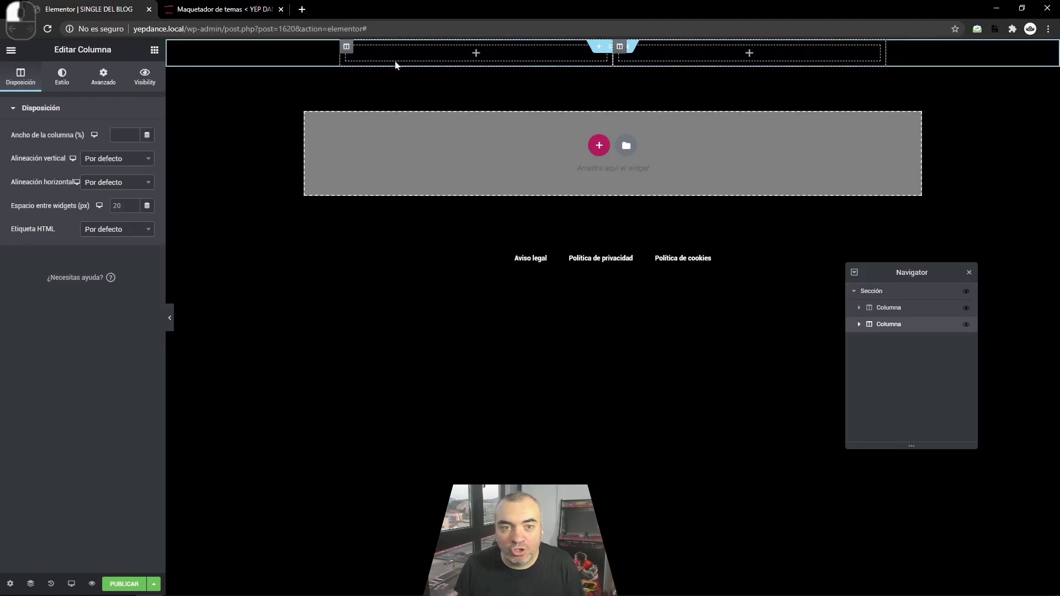
Step: Set the section's content width to Ancho completo and resize its columns to 8% for the first and 92% for the second
click(613, 49)
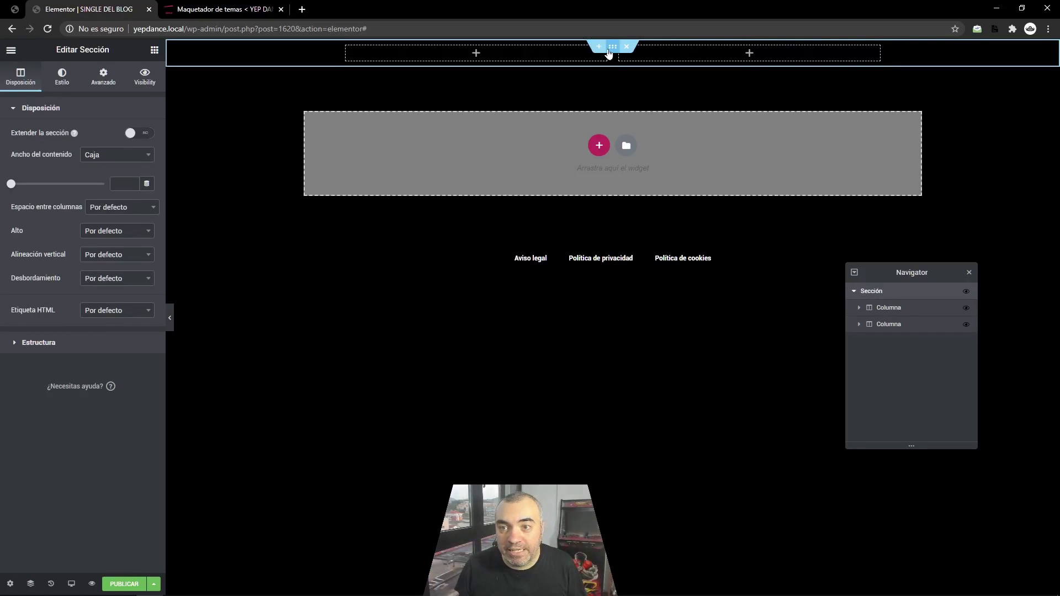
drag(878, 278, 824, 173)
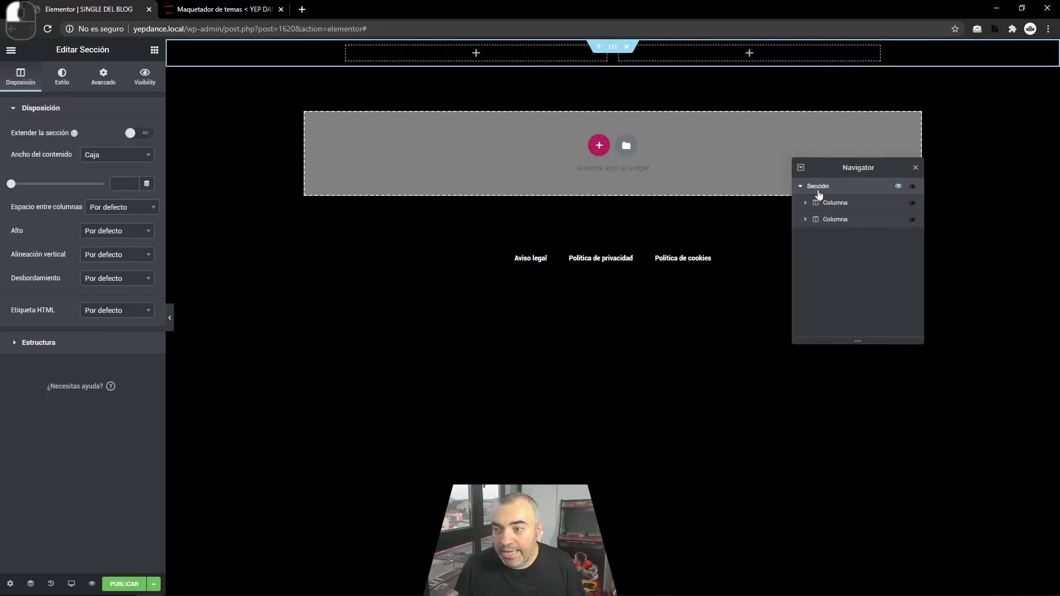
click(115, 156)
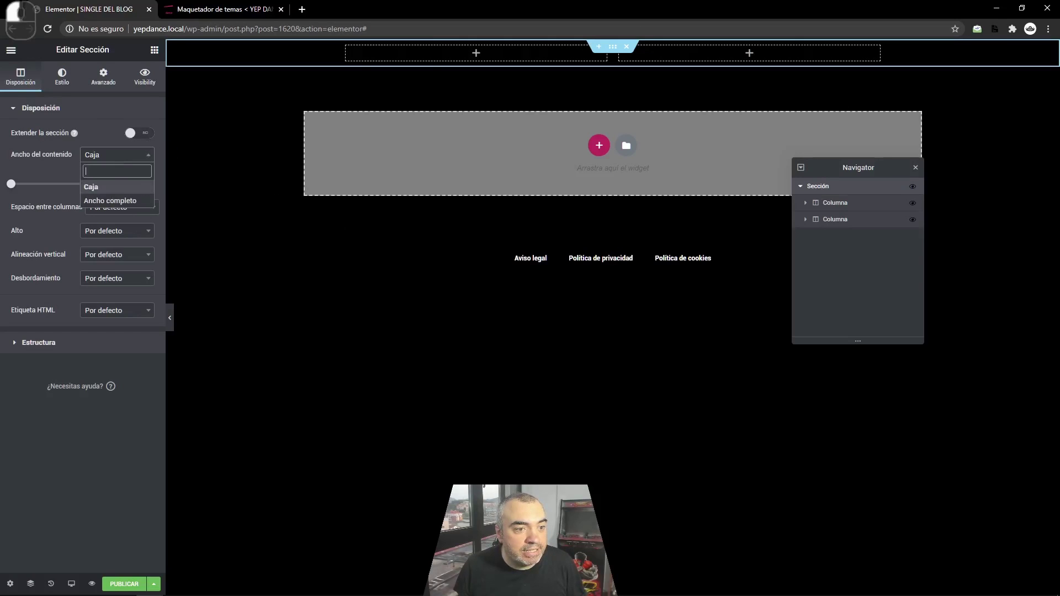
click(107, 200)
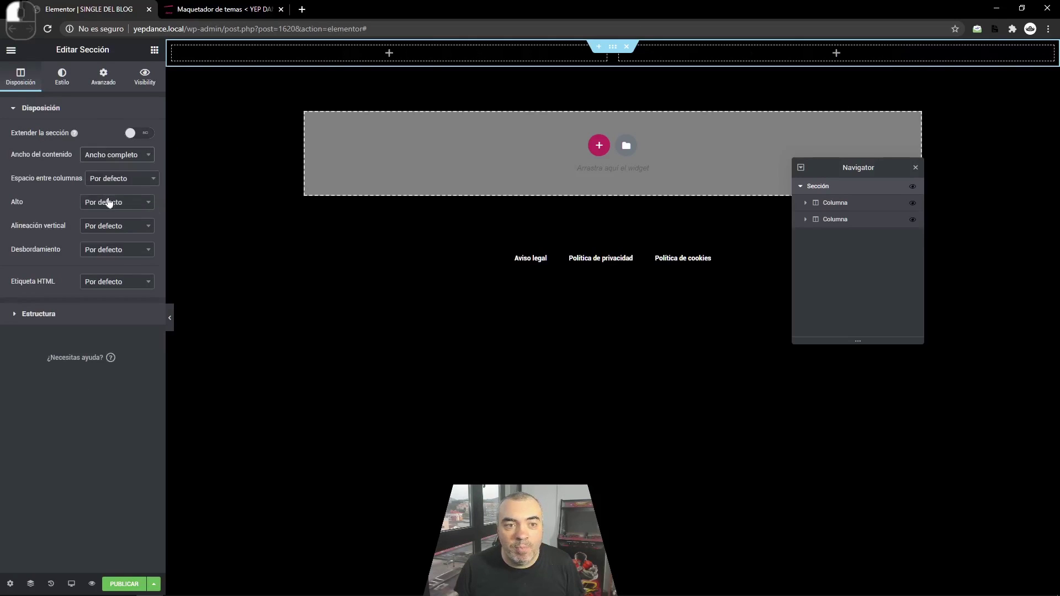
click(172, 48)
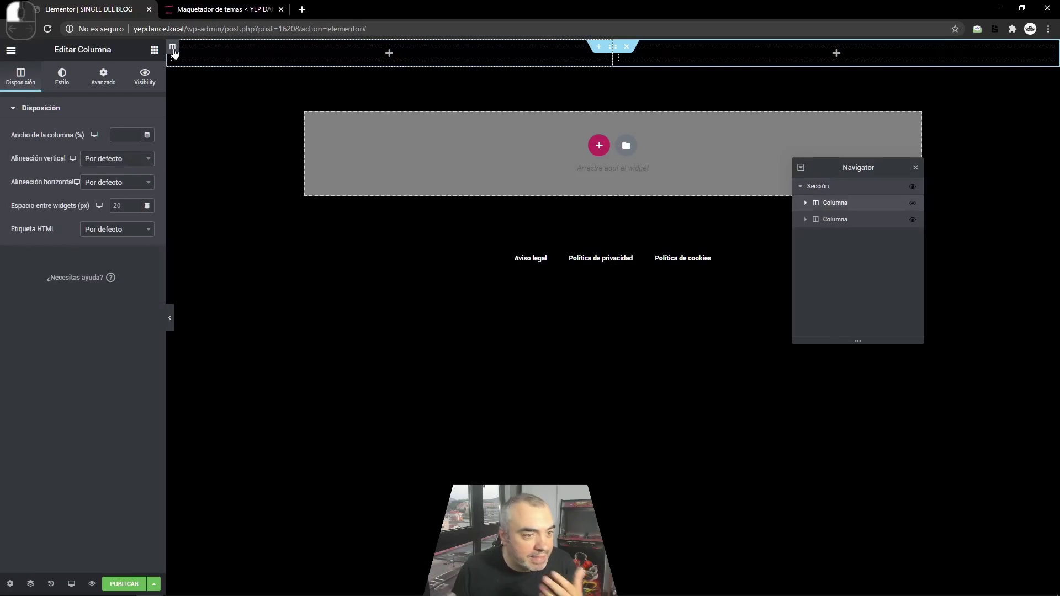
drag(613, 52, 237, 52)
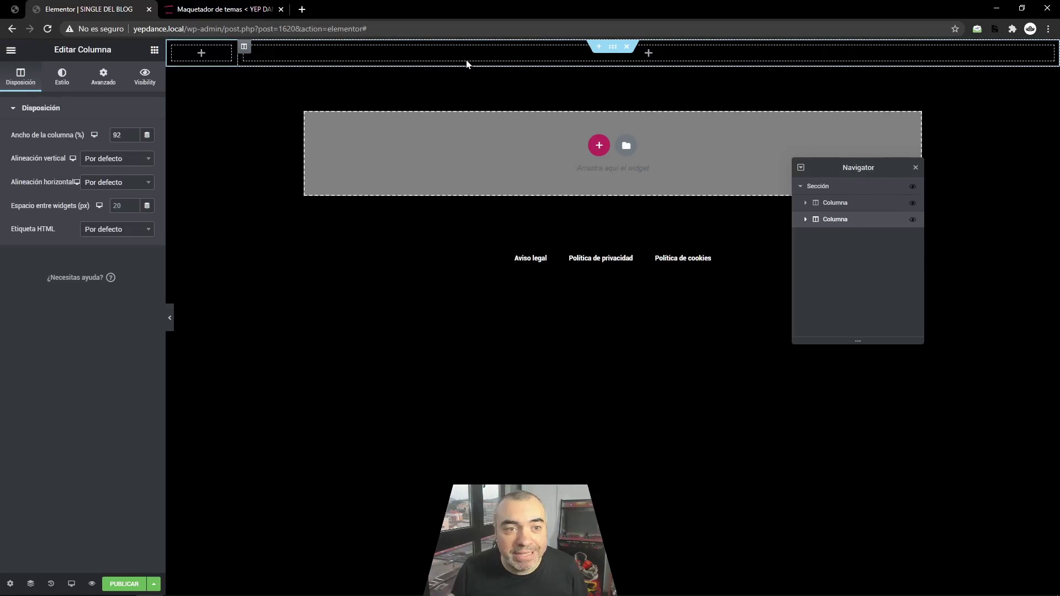
Step: Add a single-column inner section to the wide column and place the Post Title and Post Content widgets in it
click(155, 50)
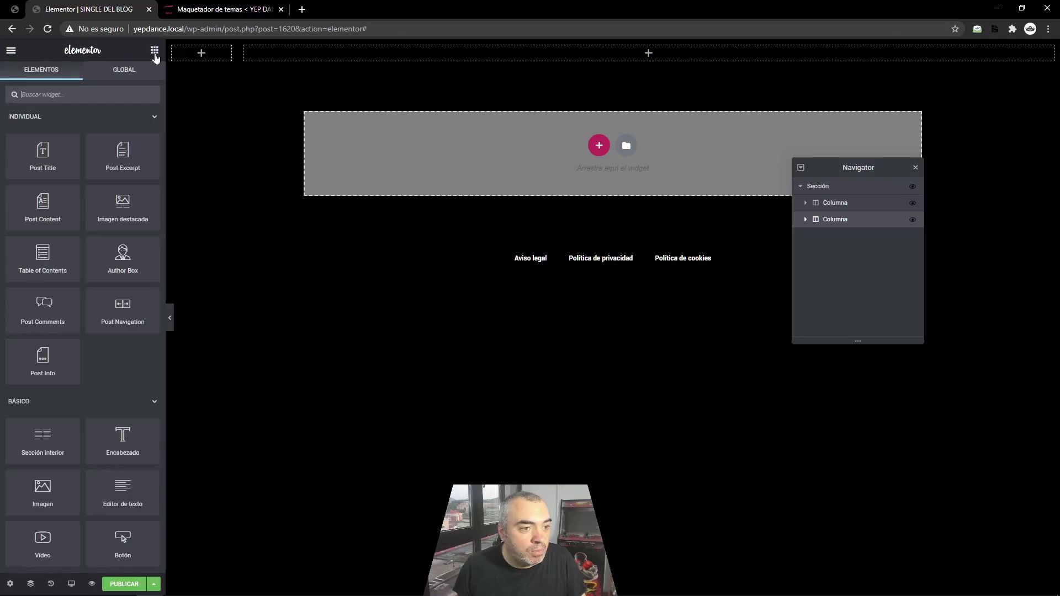
drag(50, 433, 567, 54)
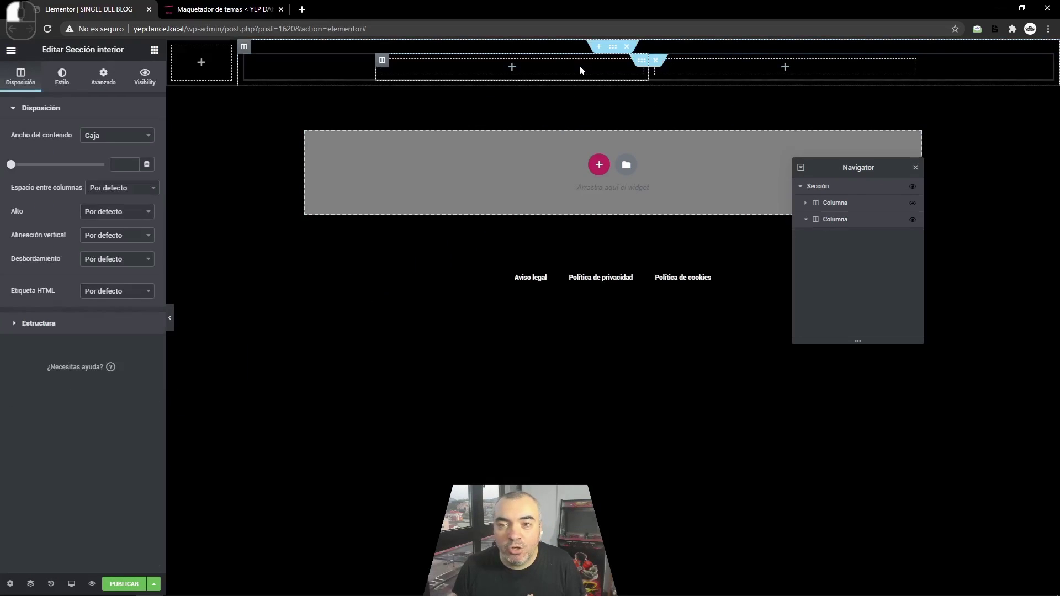
right_click(658, 67)
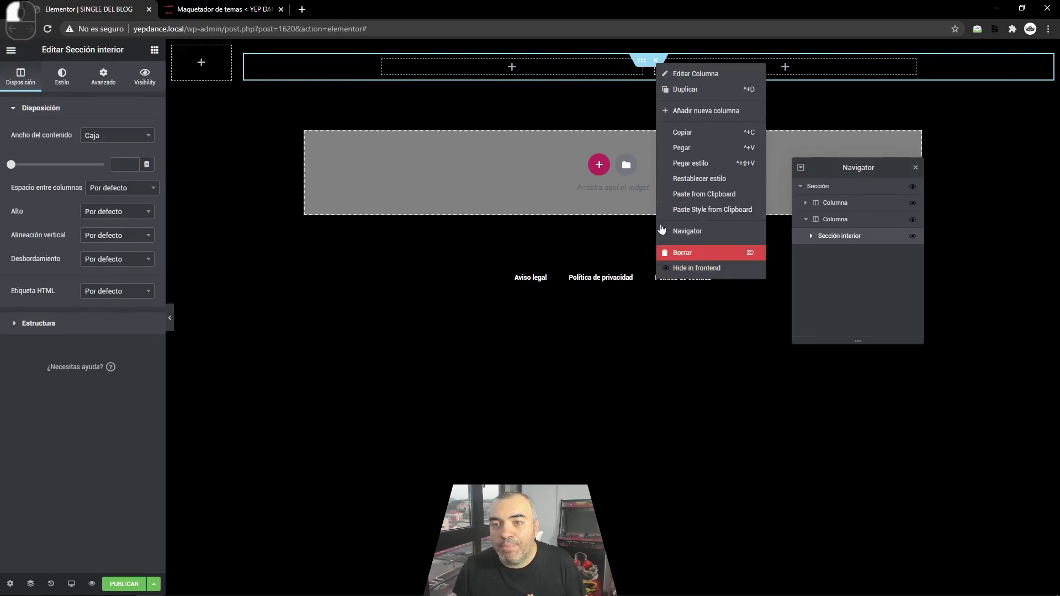
click(671, 250)
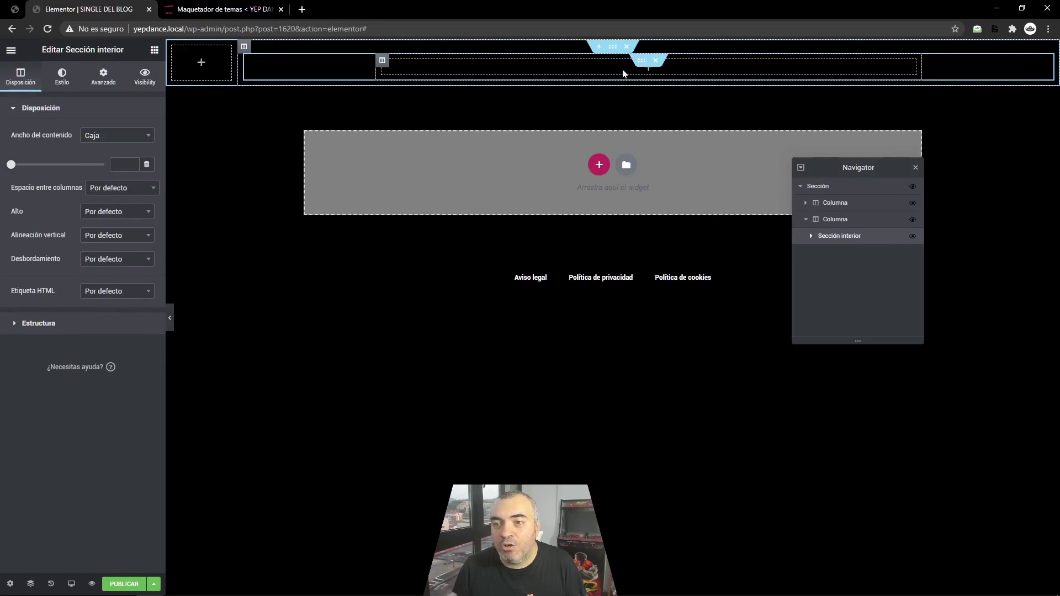
click(154, 50)
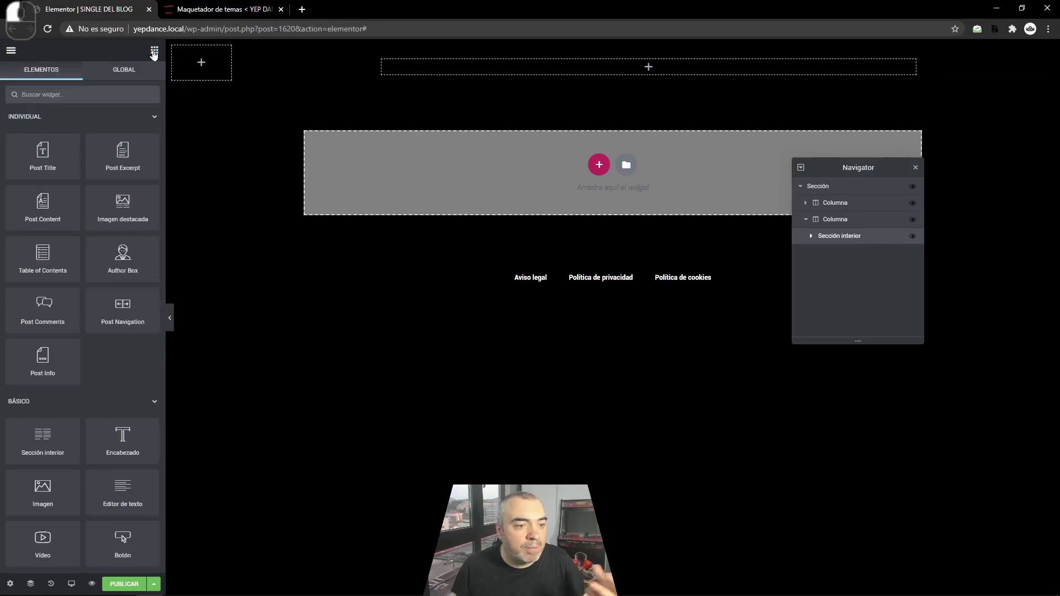
drag(60, 205, 493, 72)
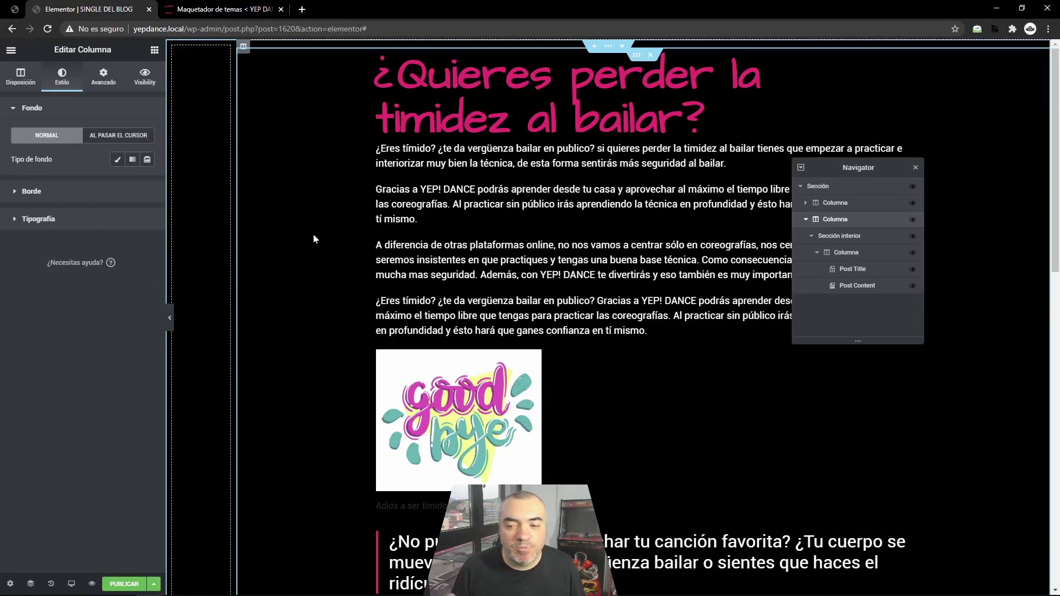
Step: Give the outer section a classic background with the street dancer photo, set to Centro centro, Fijo, No-repetir and Abarcar
click(609, 48)
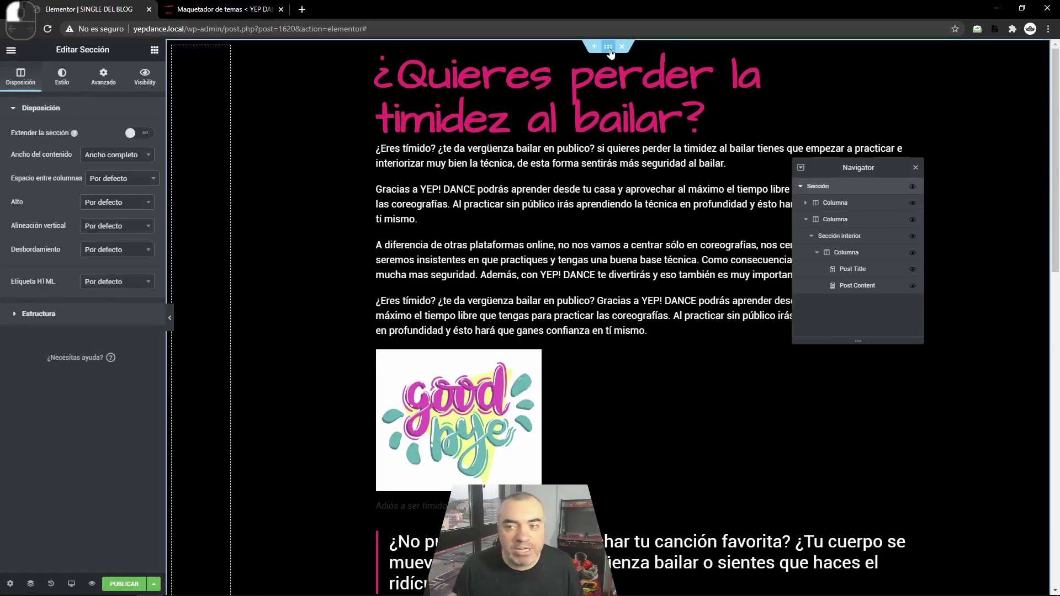
click(63, 77)
click(102, 160)
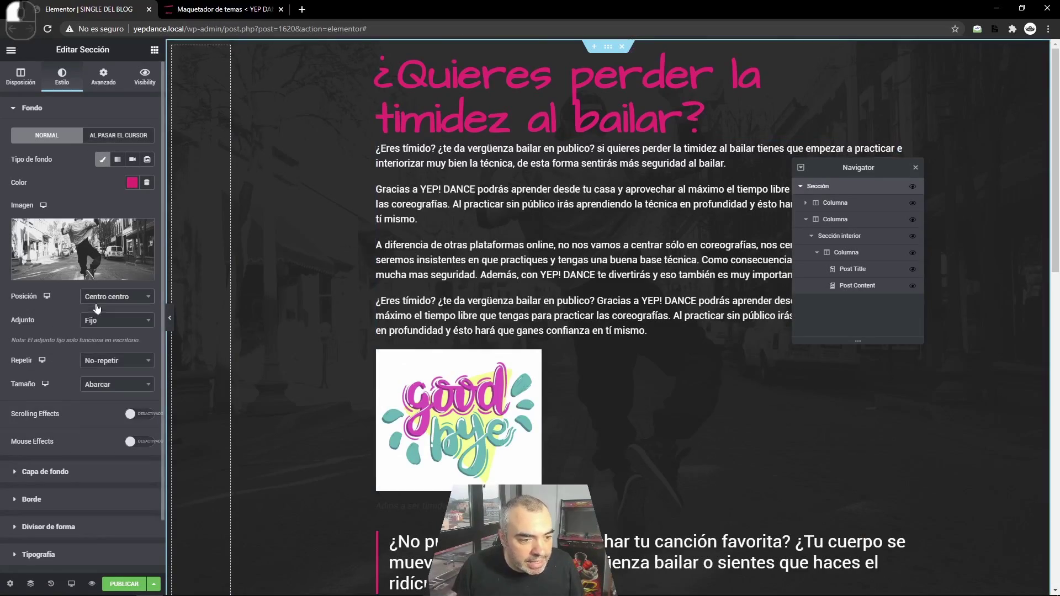
click(95, 326)
click(94, 330)
scroll(340, 343, down, 10)
scroll(339, 351, up, 10)
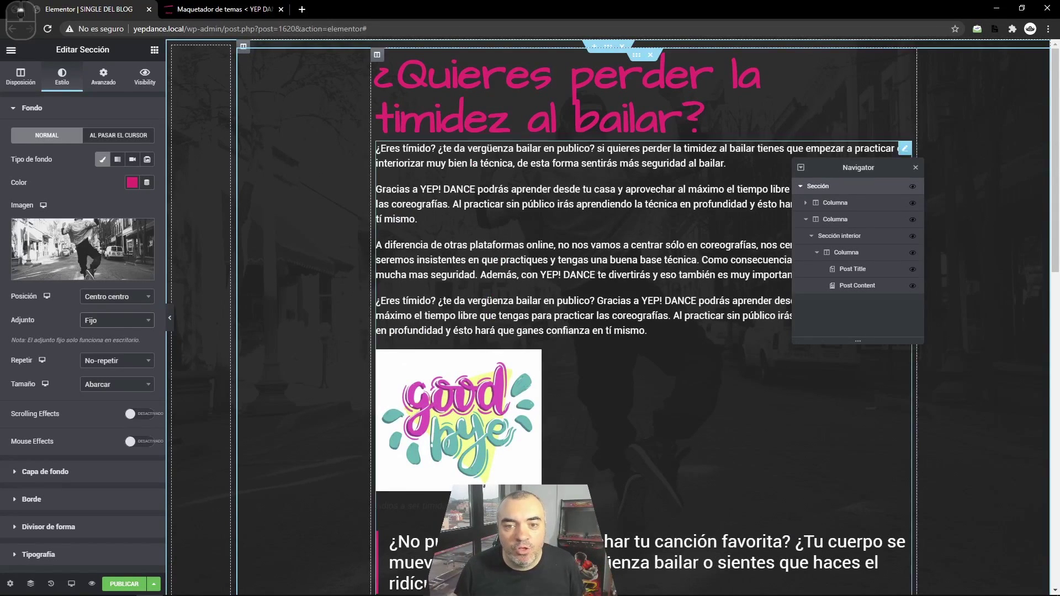
Step: Restyle the post title in thin white lettering and set the inner section's boxed content width to 700
click(454, 121)
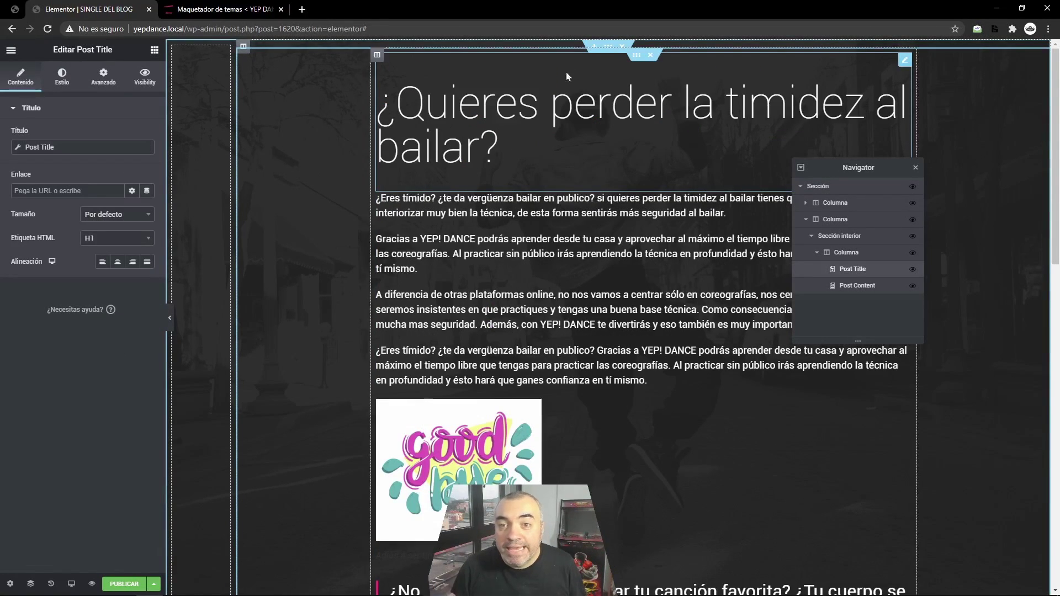
click(832, 240)
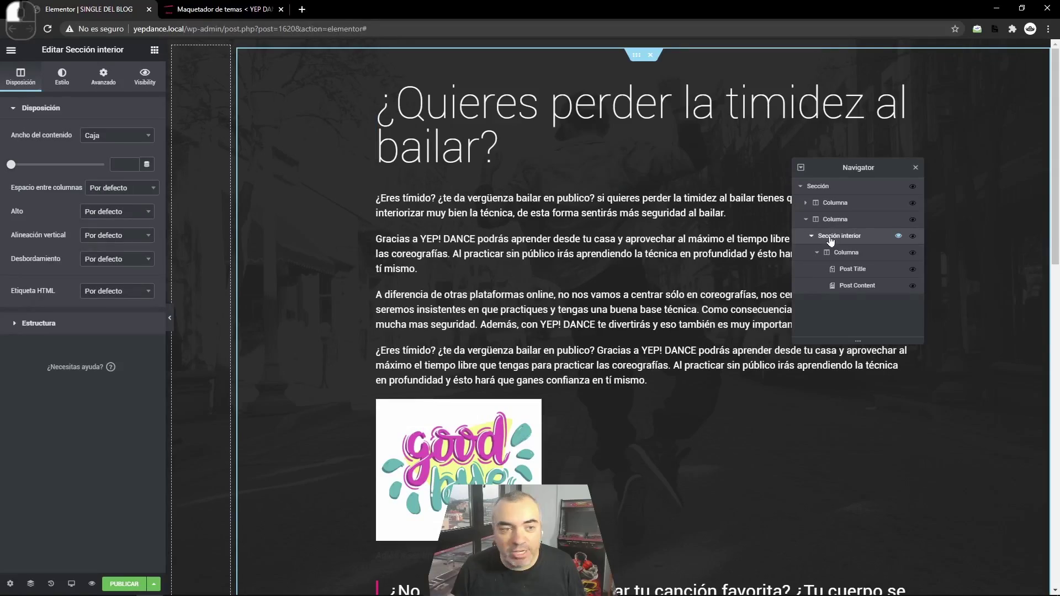
mouse_move(11, 169)
mouse_down()
mouse_move(53, 176)
mouse_move(30, 174)
mouse_up()
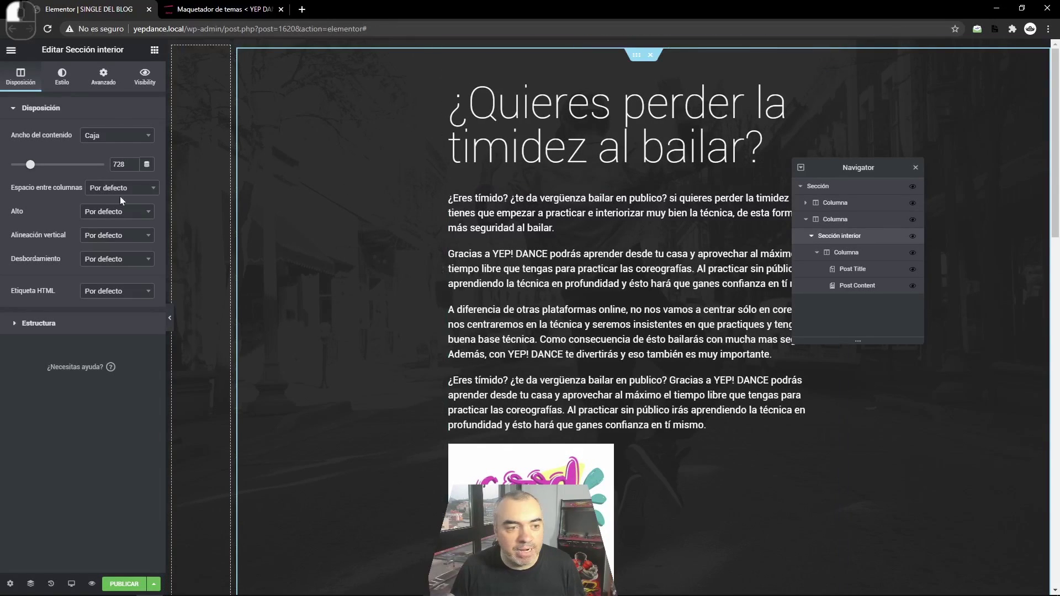
text(700)
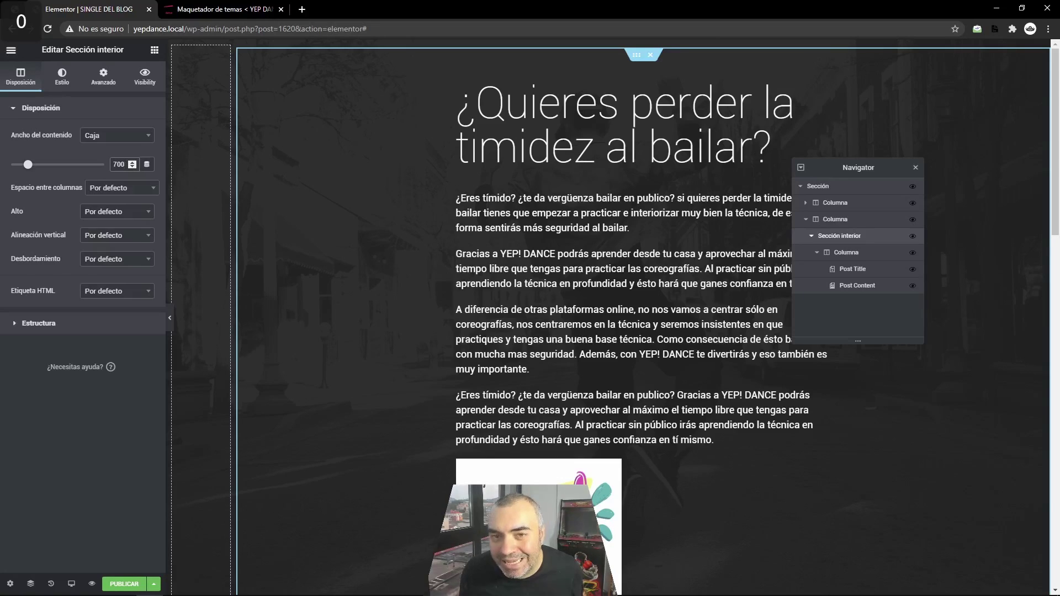
Step: Insert a Plantilla widget in the narrow column and choose the MI MENU template for it
click(222, 224)
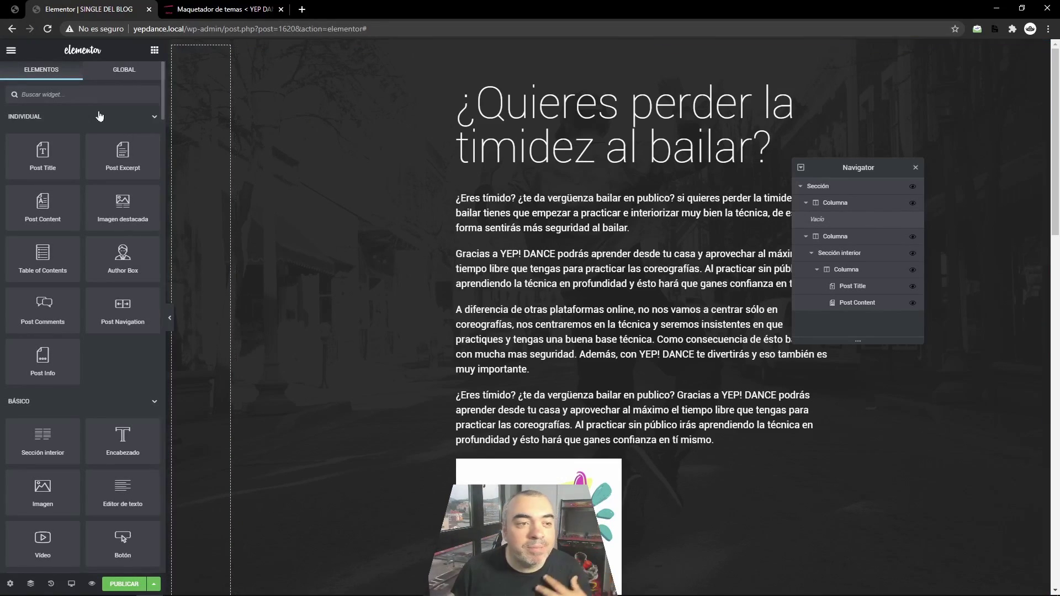
text(plantilla)
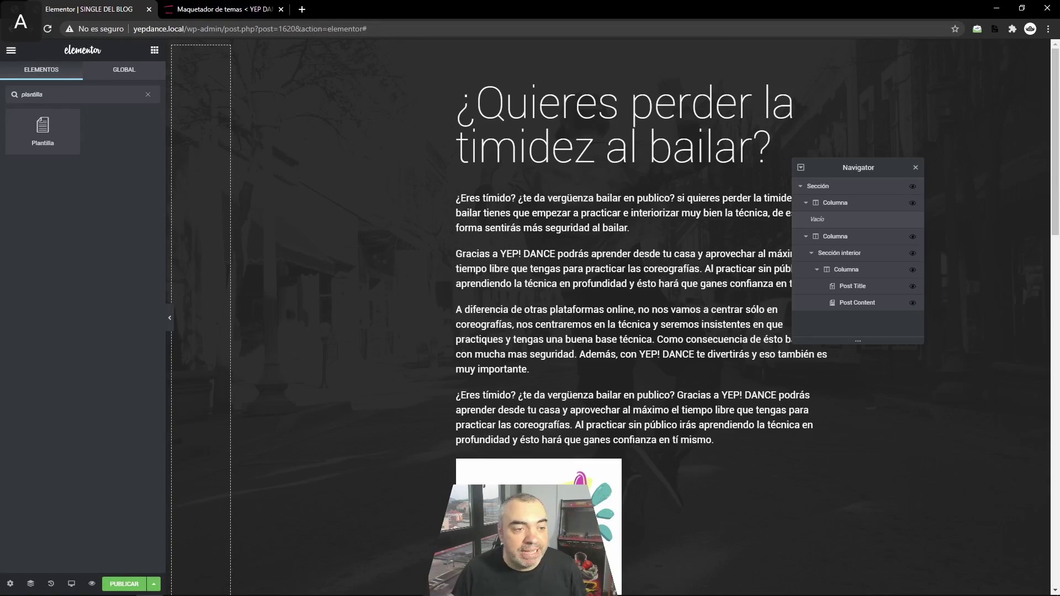
drag(43, 131, 193, 234)
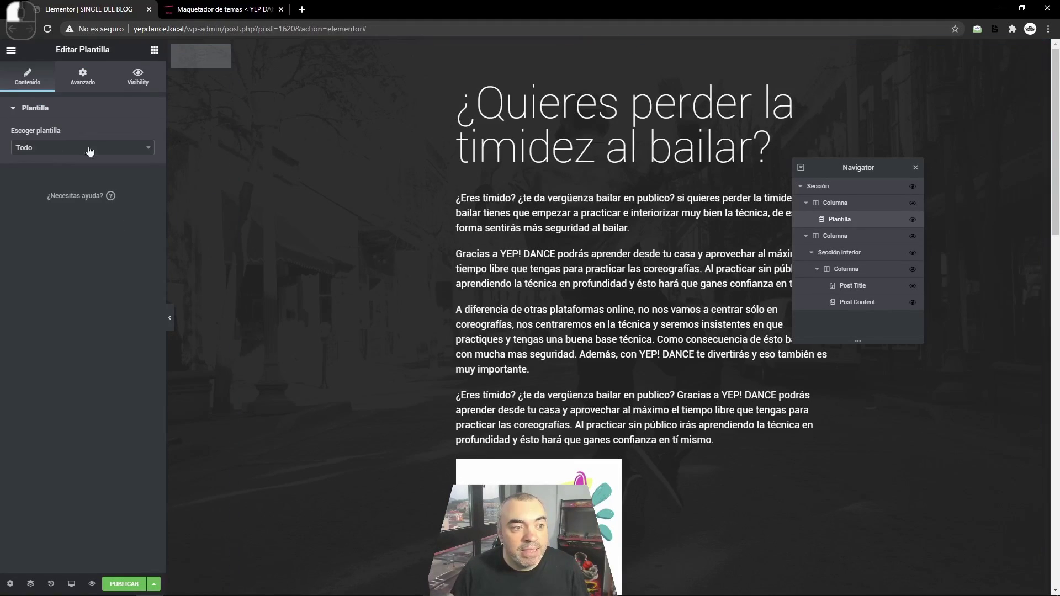
click(41, 148)
text(menu)
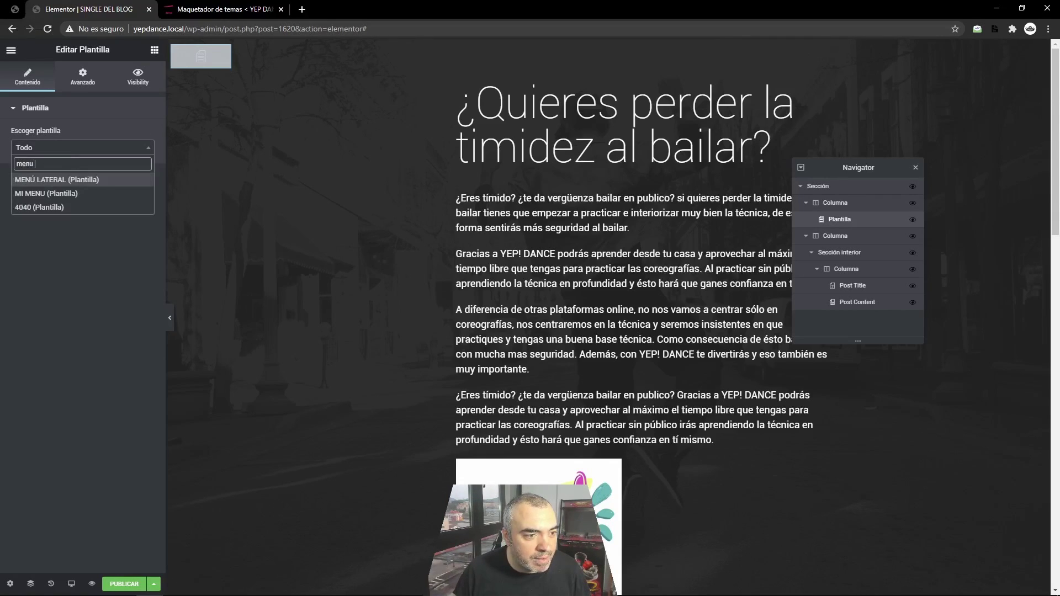
click(60, 192)
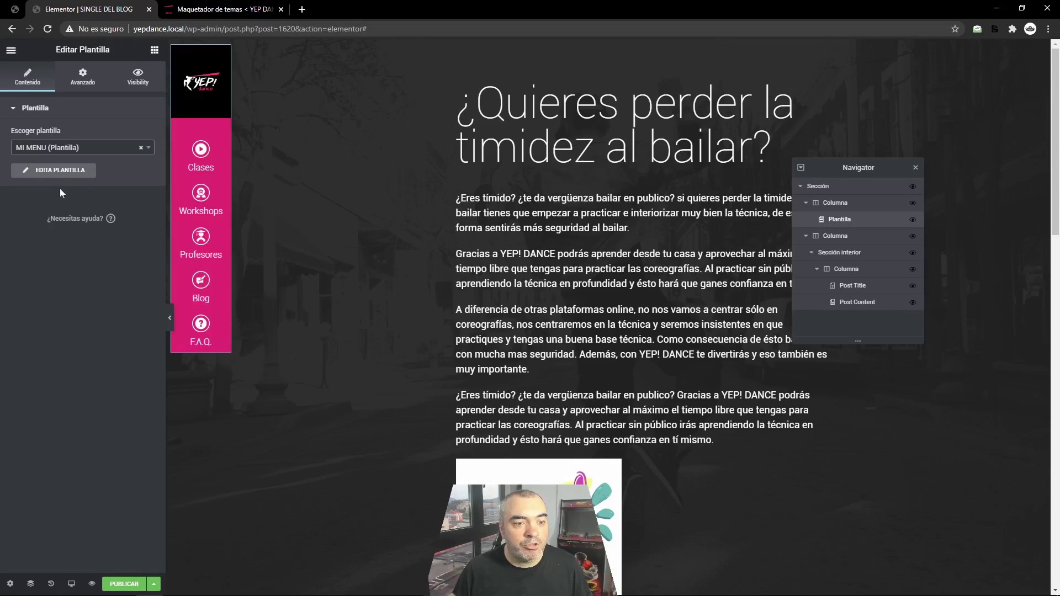
Step: Set the padding of the menu column to 0 on all sides
click(200, 360)
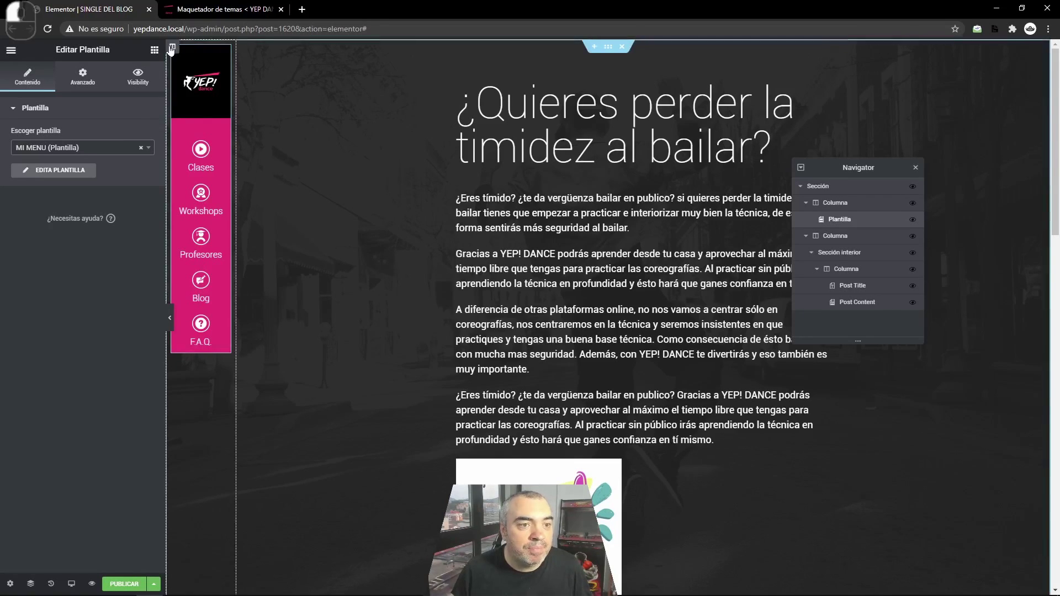
click(114, 206)
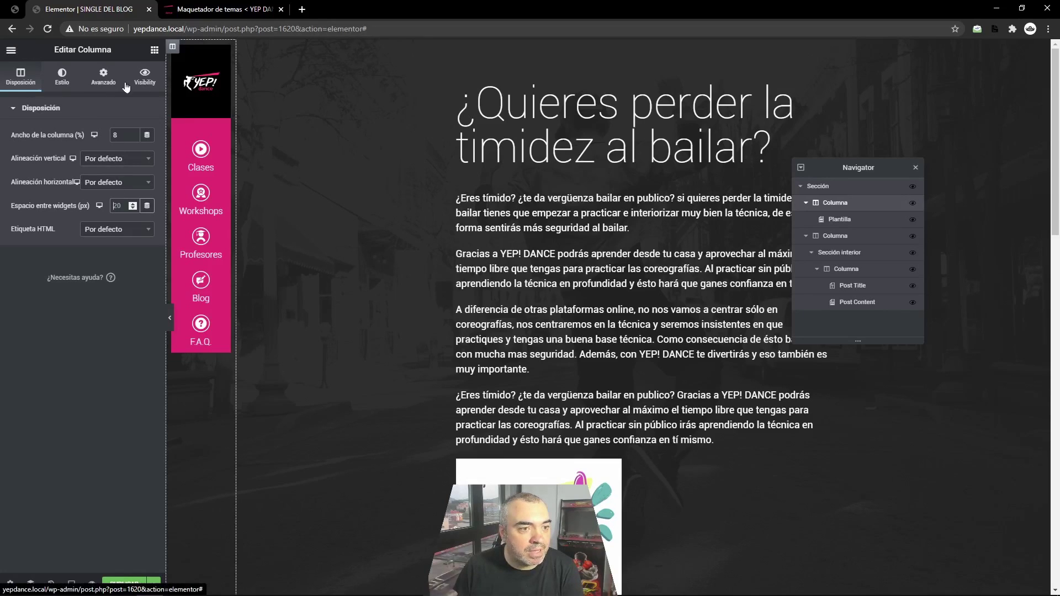
click(103, 77)
click(23, 206)
text(0)
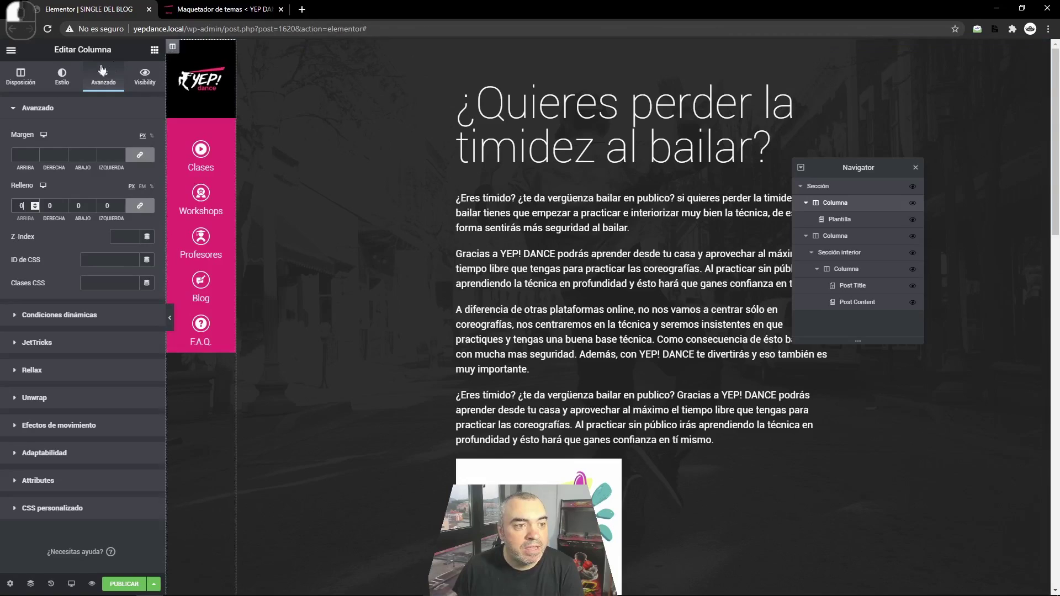
Step: Give the menu column a classic background in the saved pink colour and check it along the page
click(62, 77)
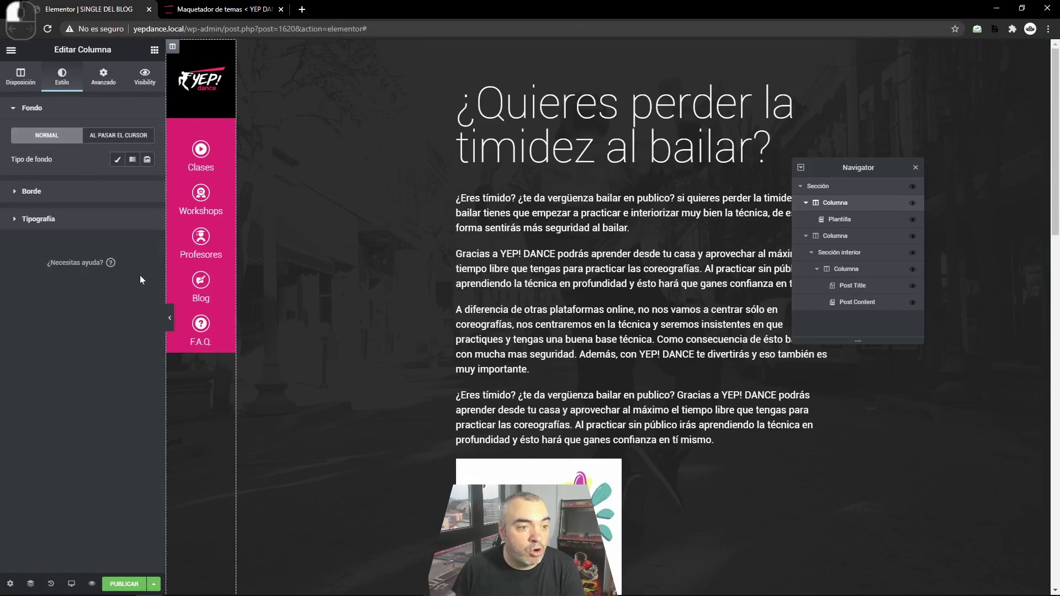
click(117, 161)
click(132, 182)
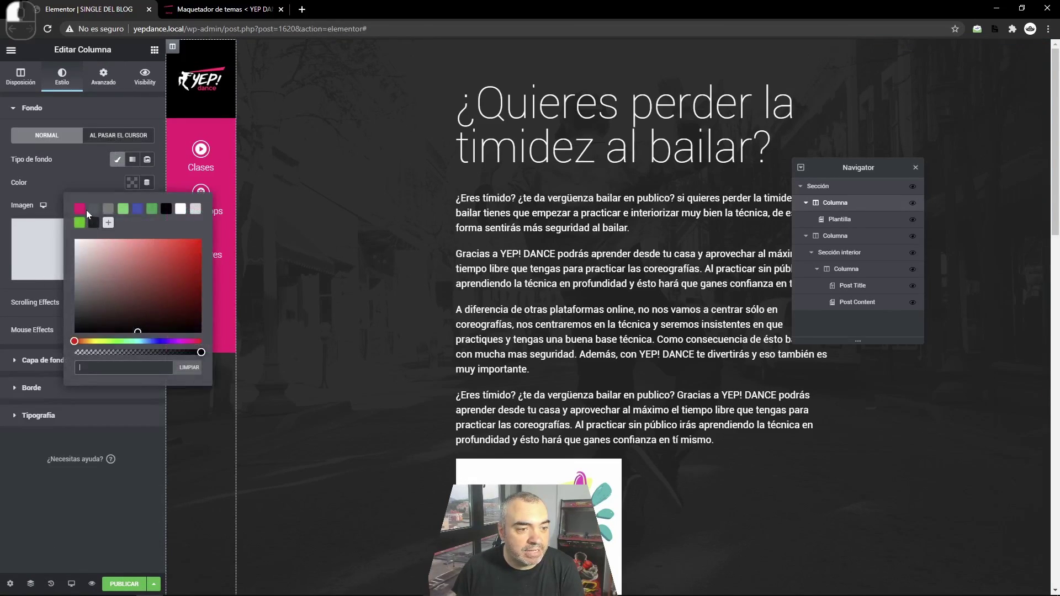
click(80, 209)
click(102, 505)
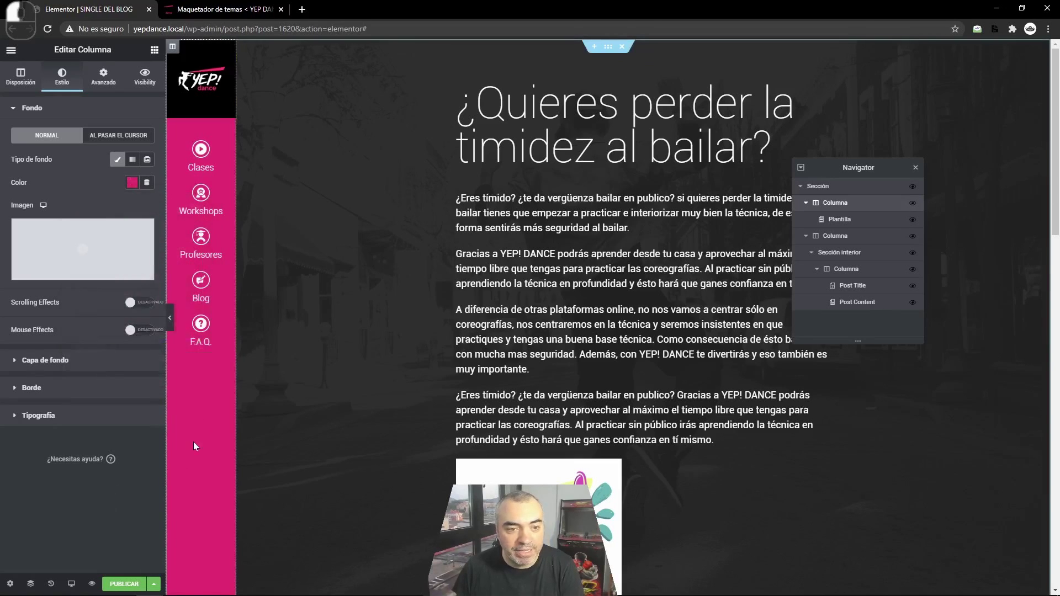
scroll(333, 281, down, 5)
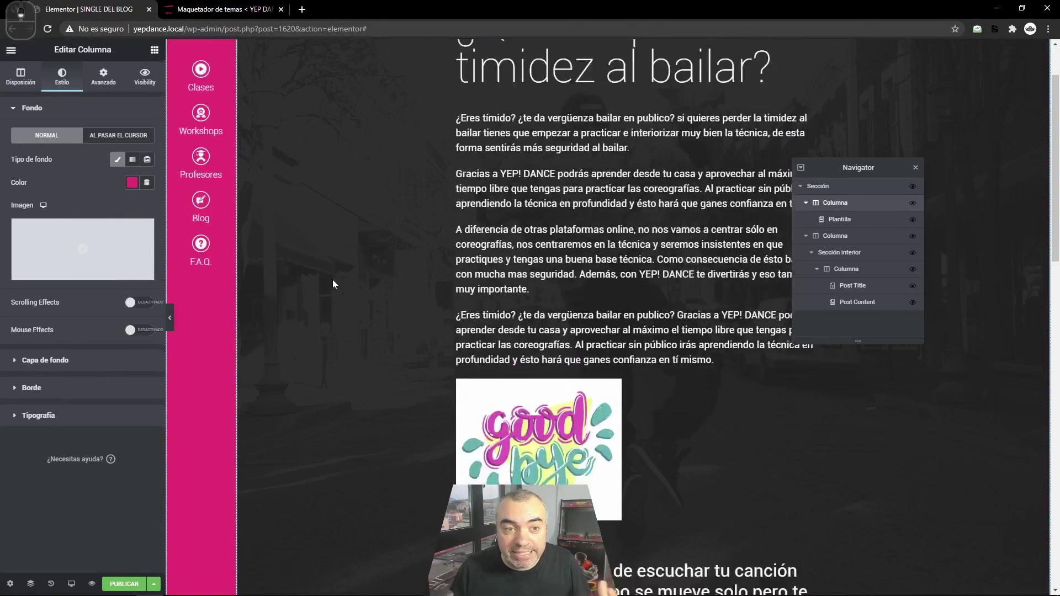
scroll(333, 281, up, 5)
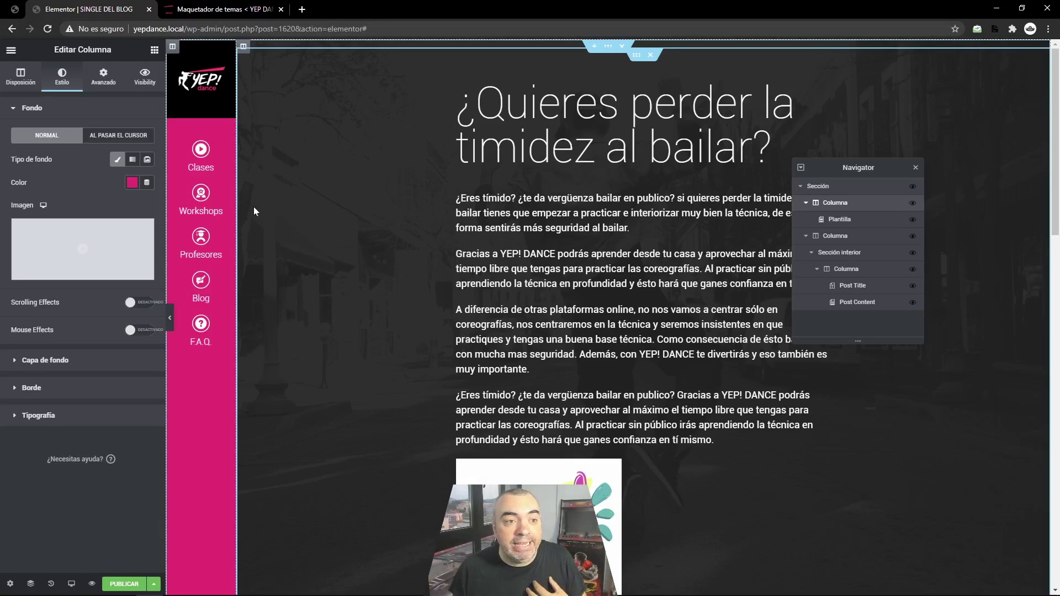
Step: Add an inner section above the menu template in the narrow column and delete one of its two columns
click(153, 51)
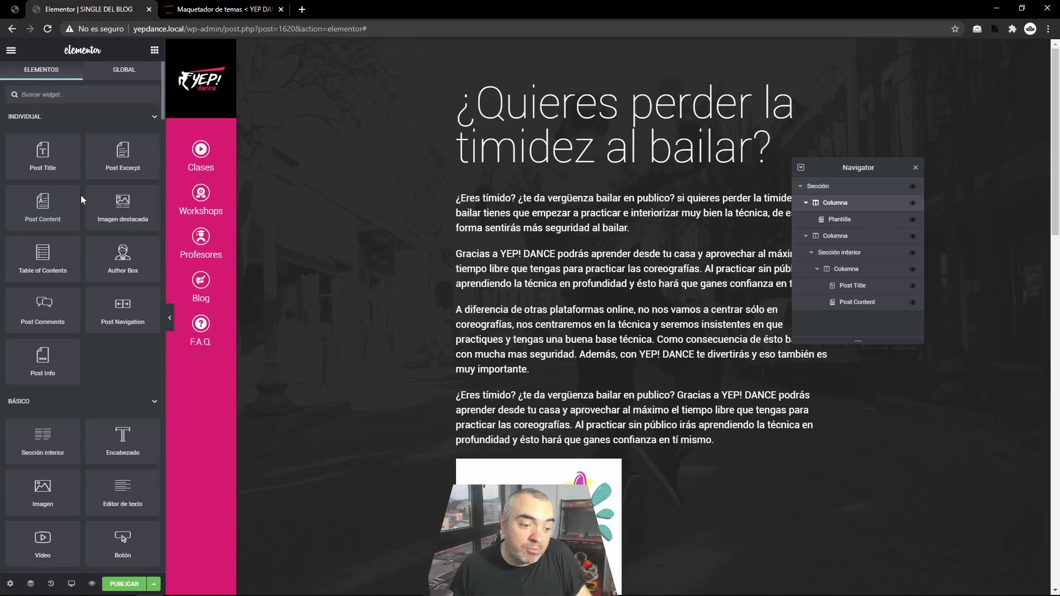
drag(39, 439, 205, 62)
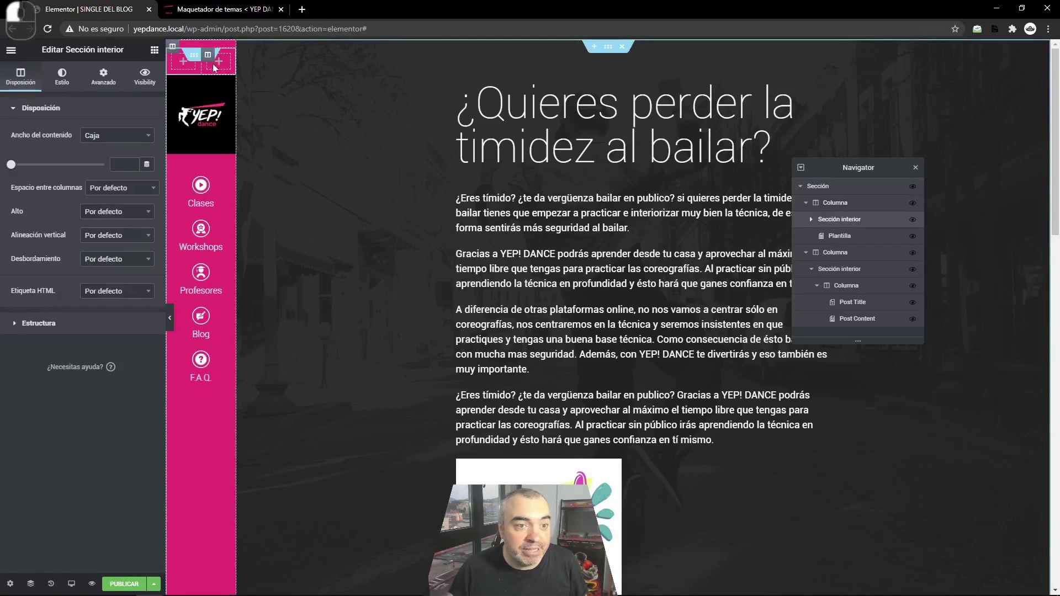
right_click(207, 62)
click(226, 246)
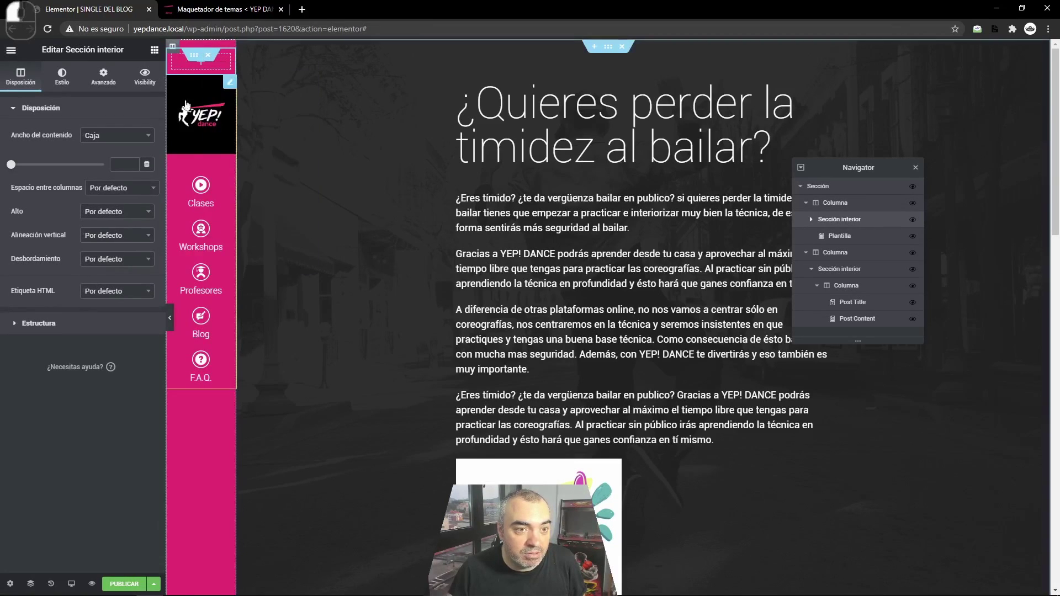
Step: Move the menu template into the new inner section and set that section's Sticky effect to Arriba, checking it along the page
drag(229, 88, 214, 64)
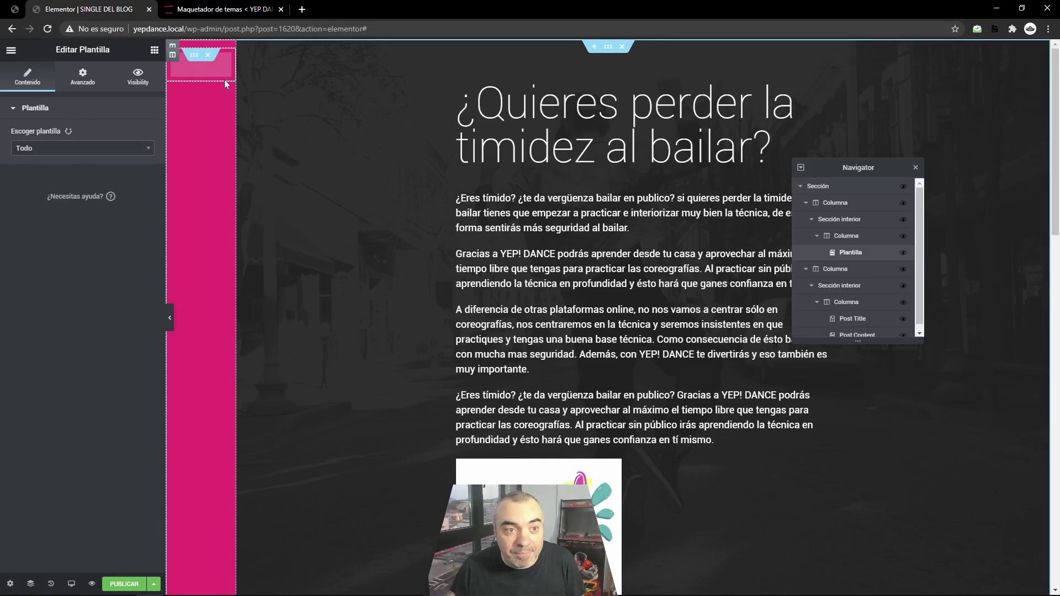
click(193, 57)
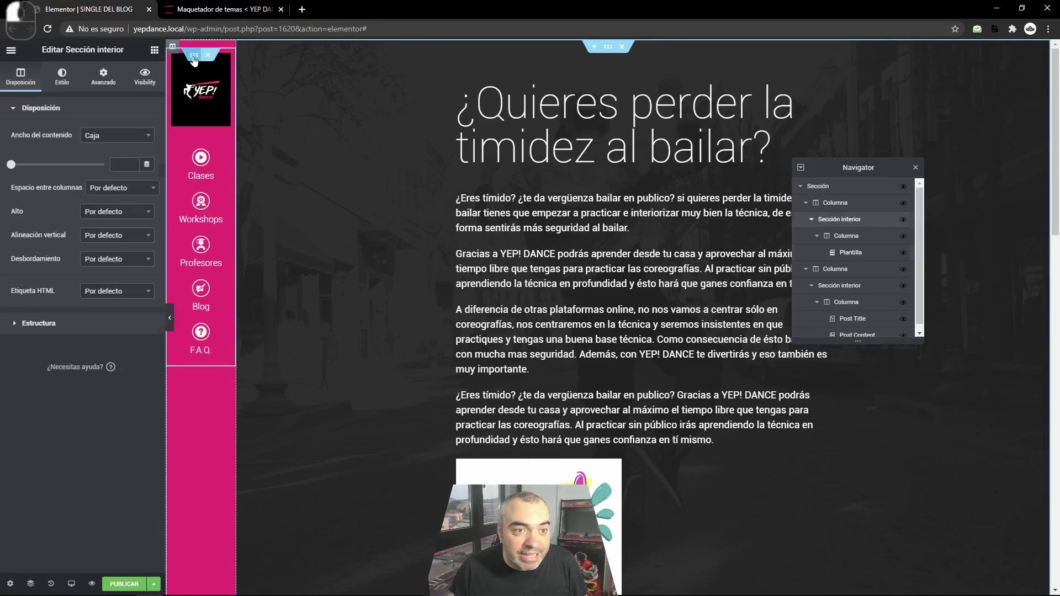
click(105, 81)
click(102, 430)
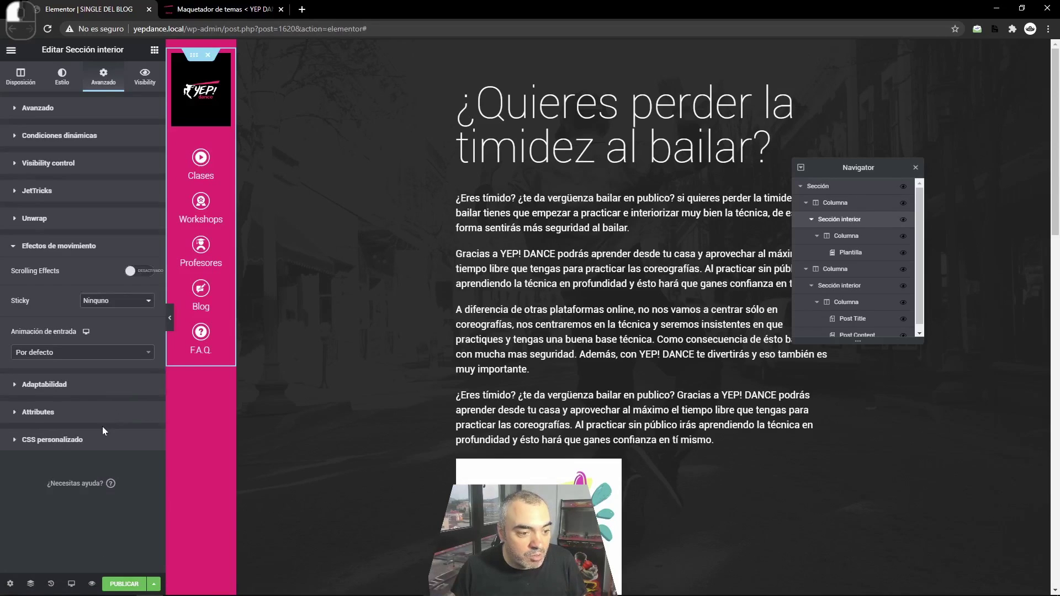
click(85, 353)
click(85, 353)
click(109, 313)
click(93, 347)
scroll(358, 366, down, 10)
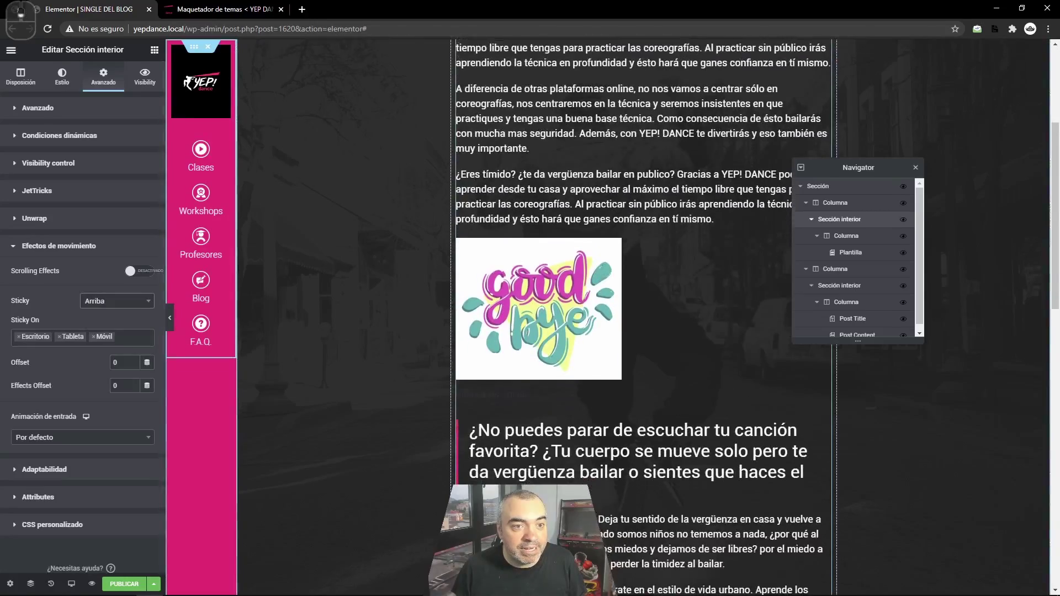
scroll(530, 497, up, 11)
scroll(530, 497, down, 9)
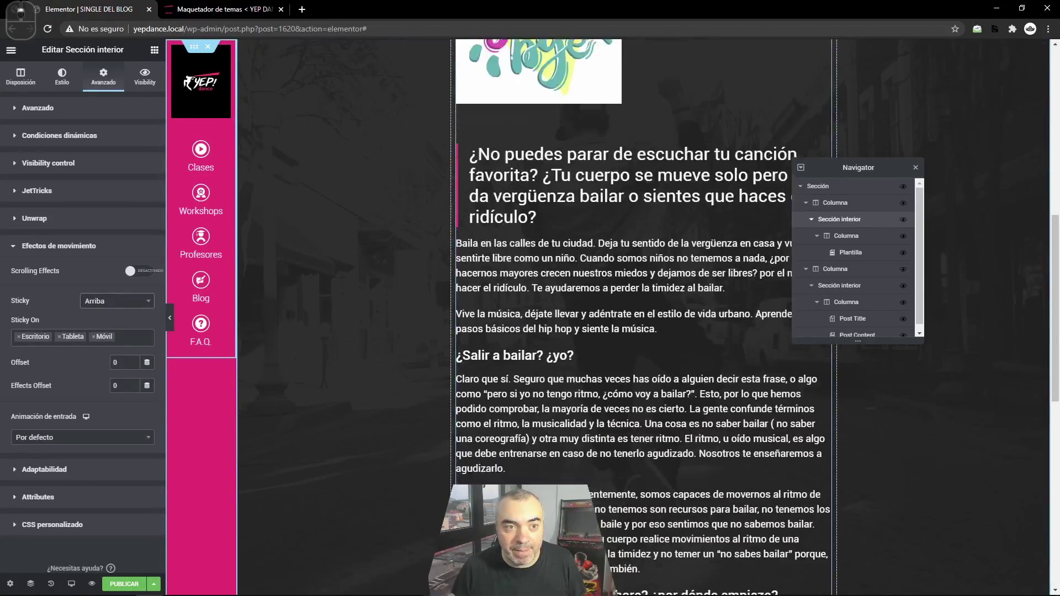
scroll(530, 497, up, 9)
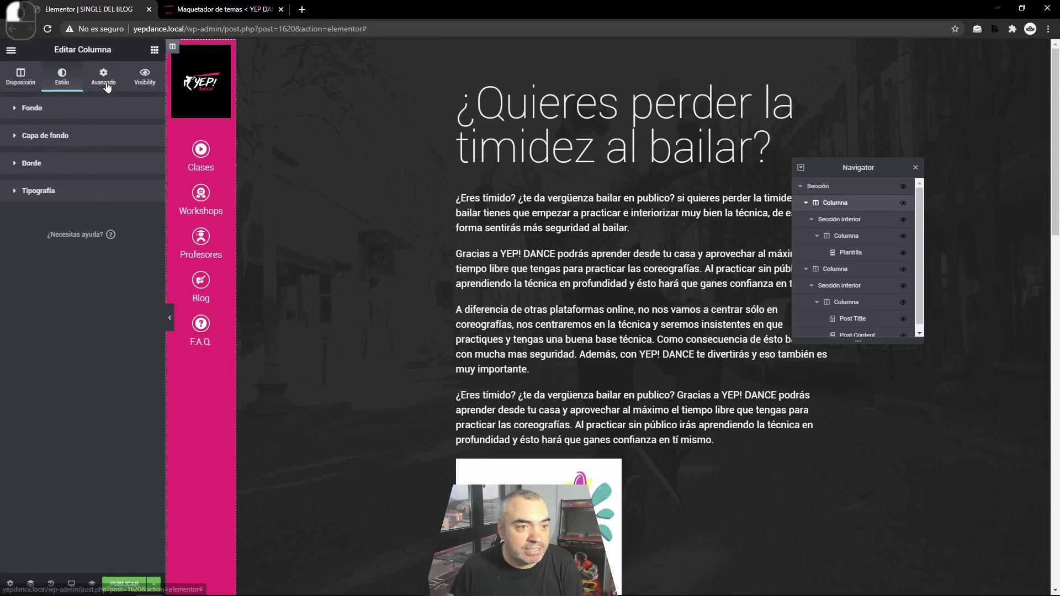
Step: Set the padding of the inner section's column to 0 on all sides and publish the template with the condition Incluir Entradas Todo
click(106, 84)
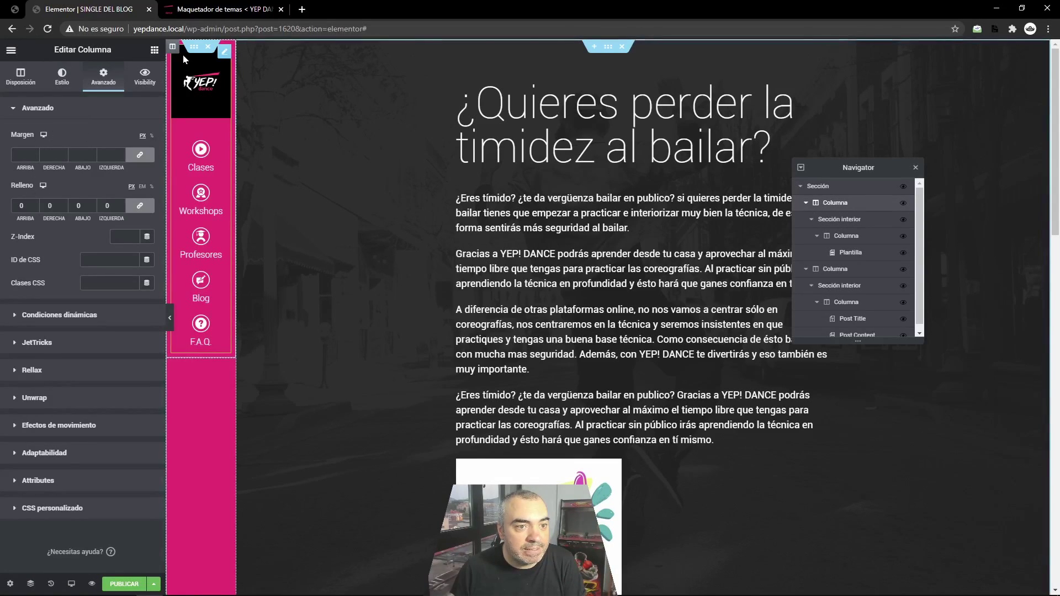
click(843, 236)
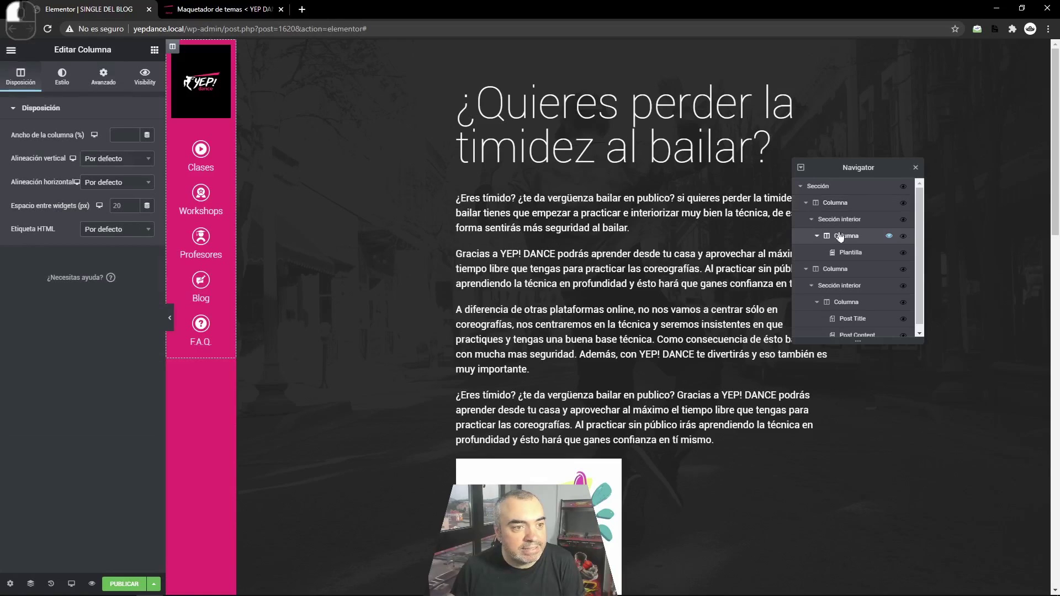
click(110, 86)
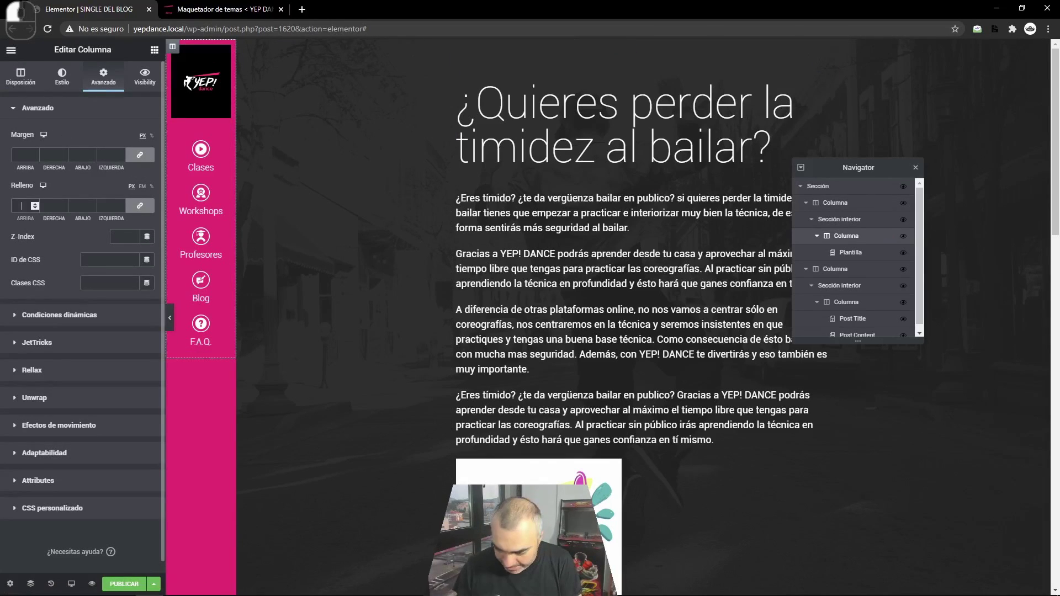
click(27, 205)
text(0)
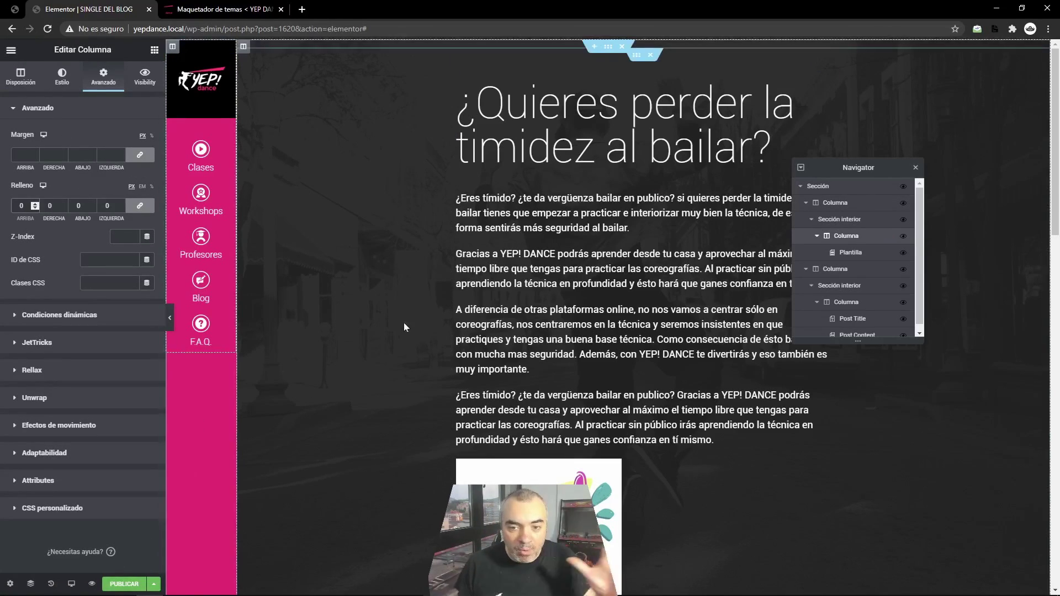
click(121, 586)
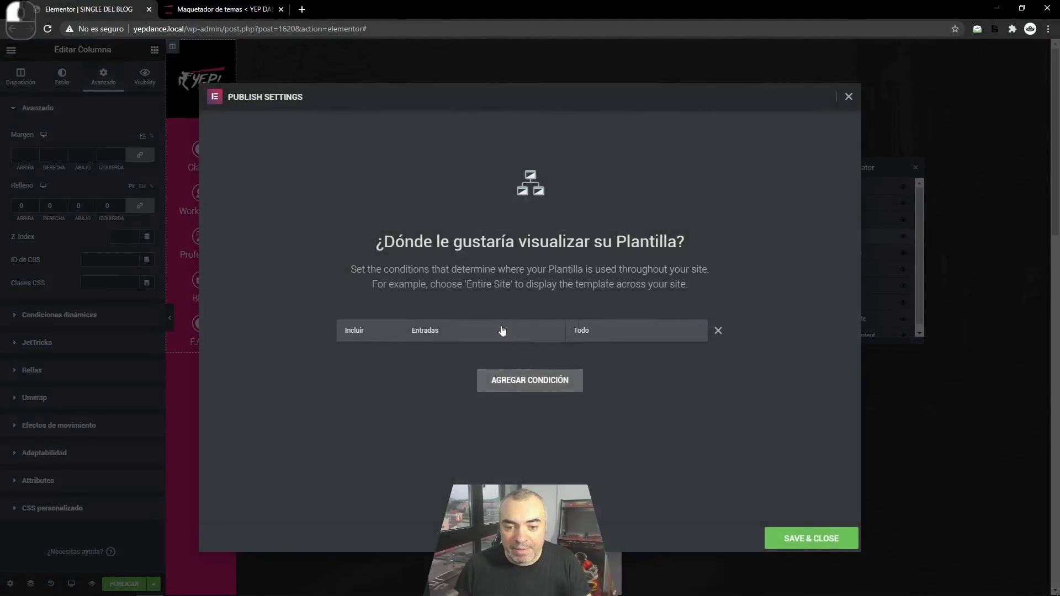
click(781, 545)
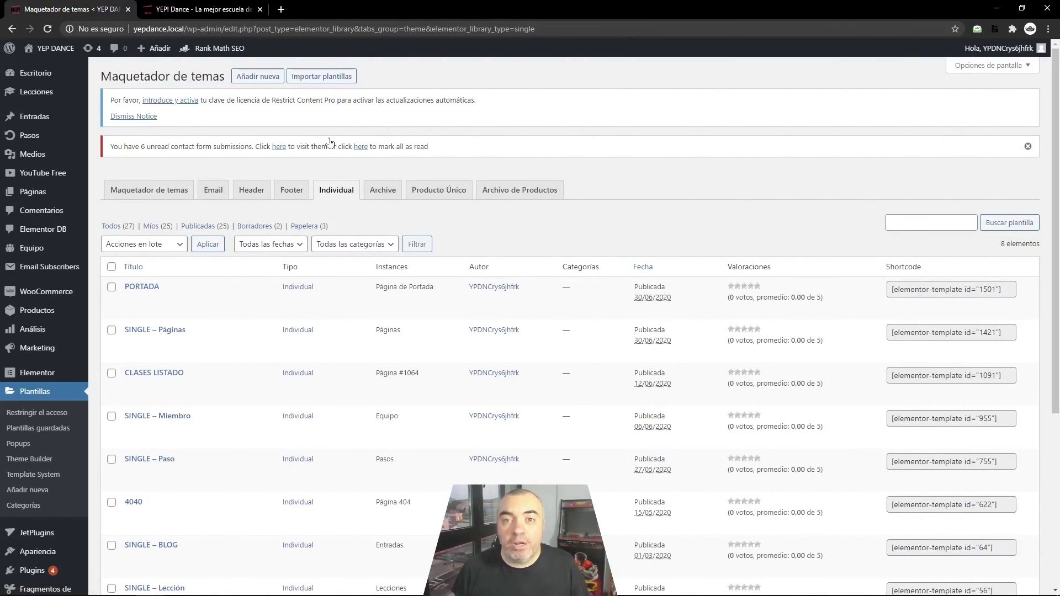
Step: Review the Individual, Archive, Producto Único and Archivo de Productos templates, and view the Coreografía básica de Hip Hop – Distancia class on the site
scroll(341, 277, down, 2)
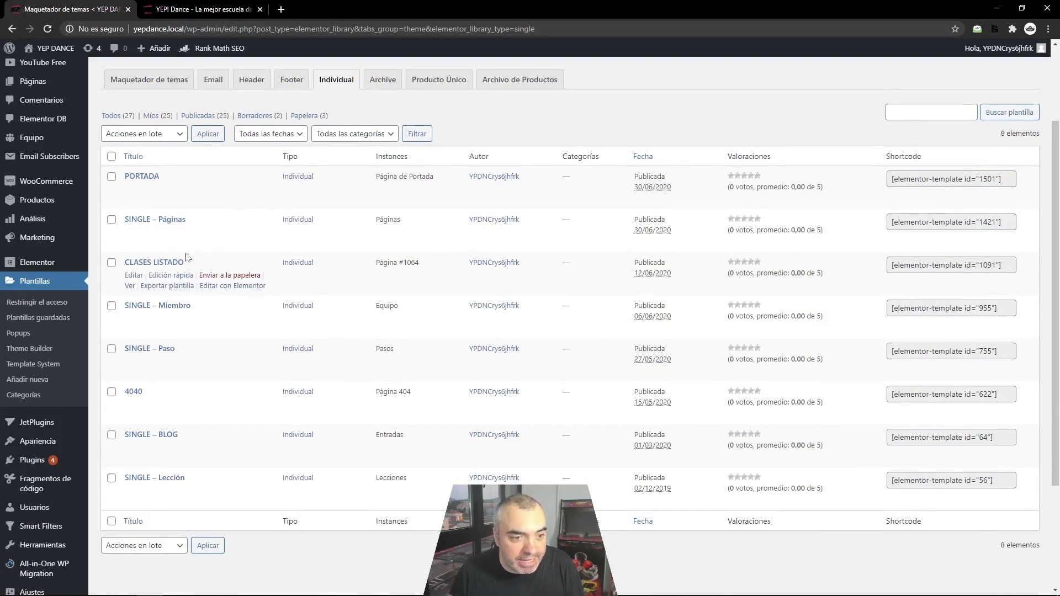
scroll(188, 276, down, 1)
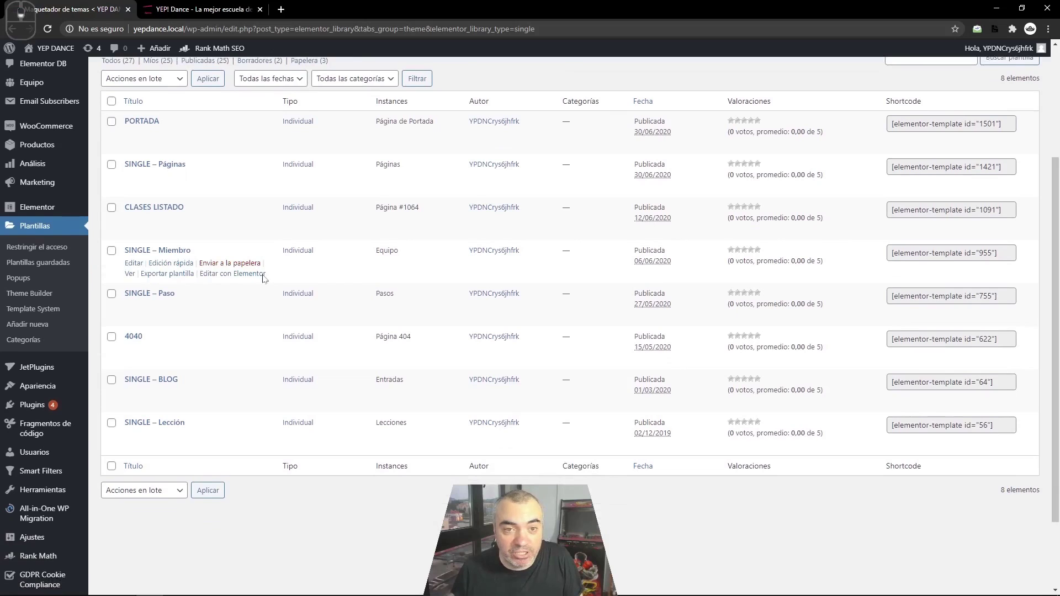
scroll(267, 221, up, 3)
click(383, 190)
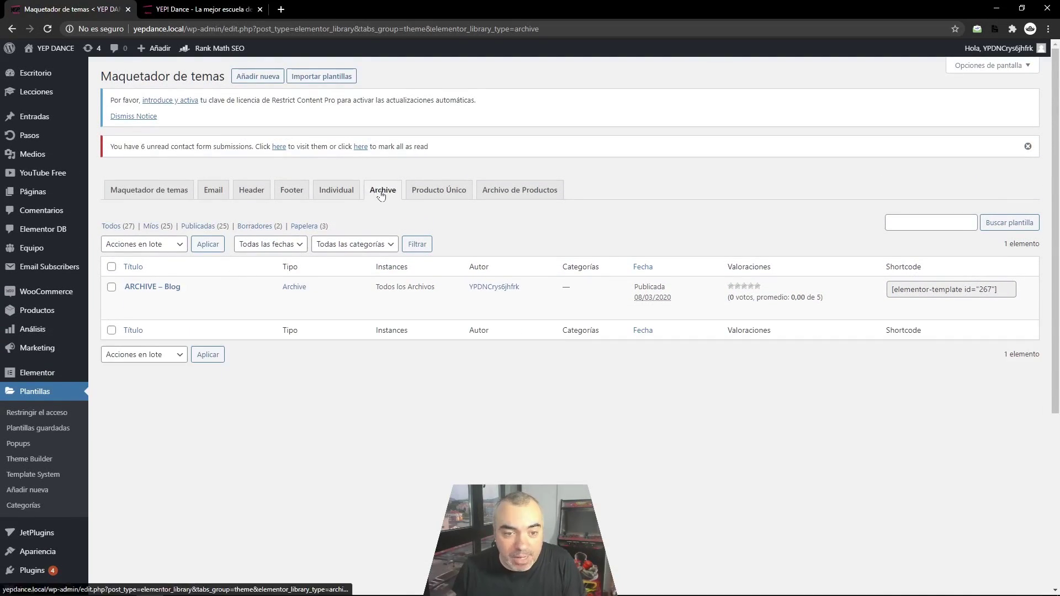
click(461, 194)
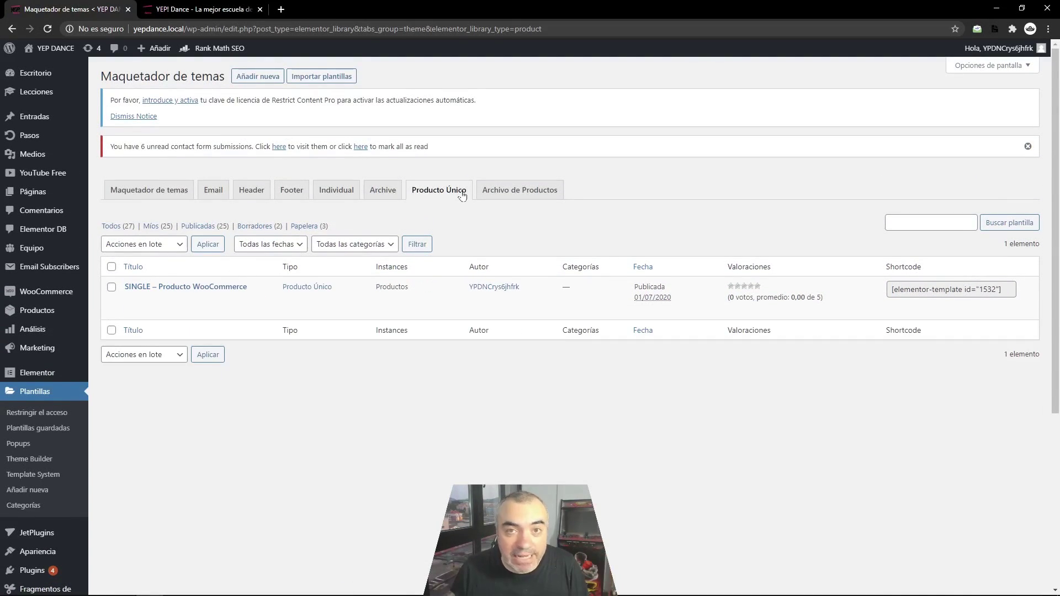
click(521, 193)
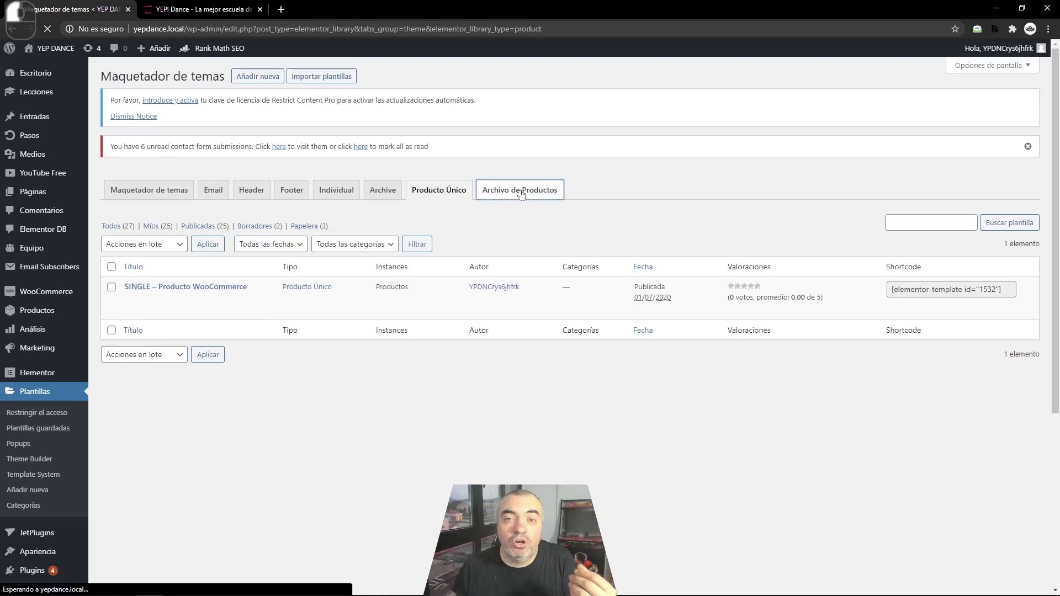
click(204, 10)
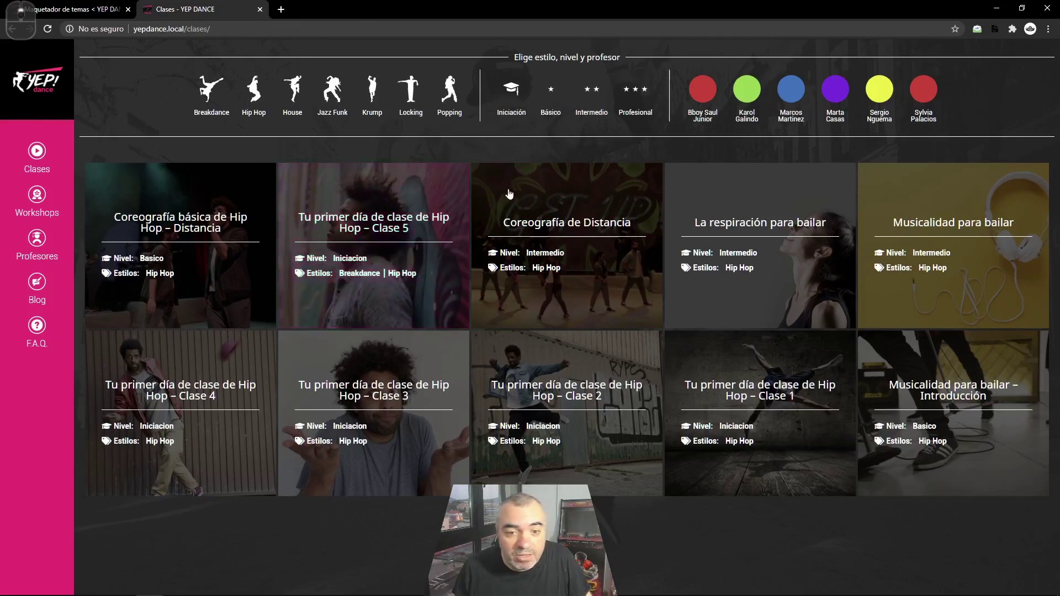
click(197, 226)
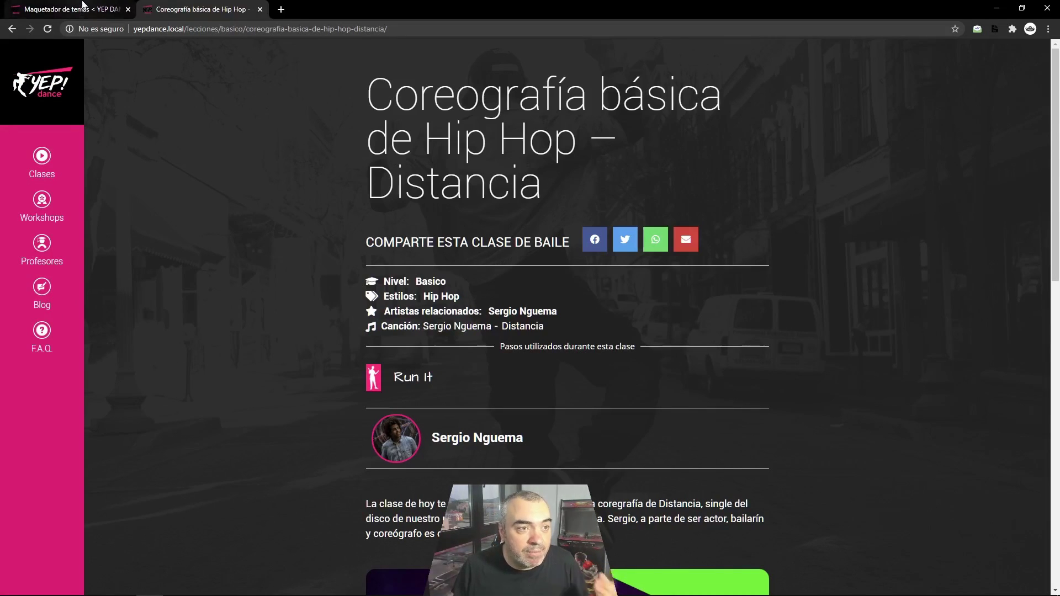
Step: Open the most recent MI MENU saved template for editing with Elementor
click(83, 4)
click(42, 430)
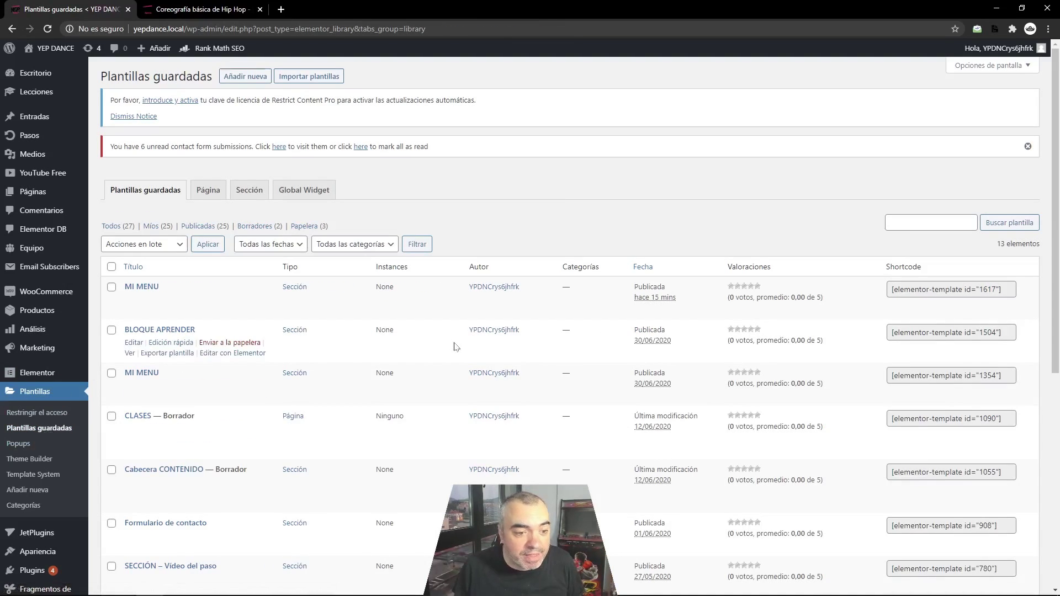
click(257, 312)
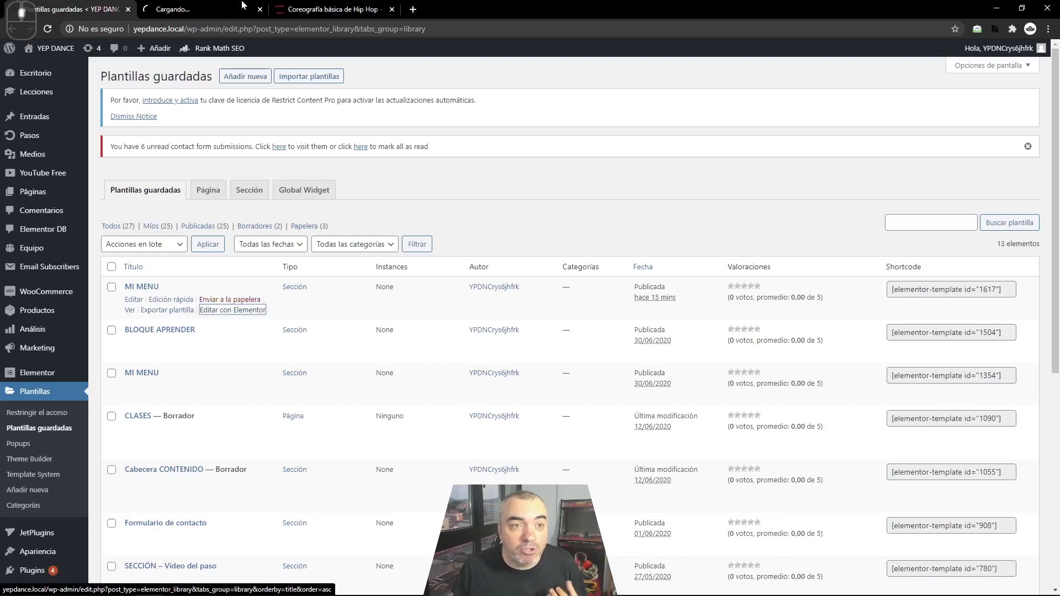
click(228, 5)
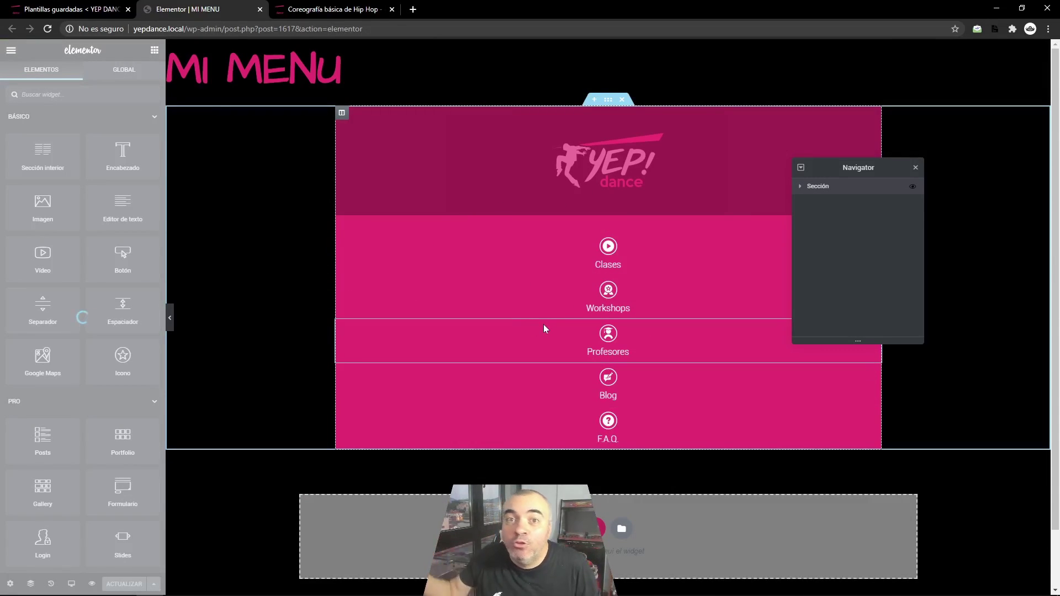
Step: Delete the Blog icon box from the MI MENU template and update it
click(654, 380)
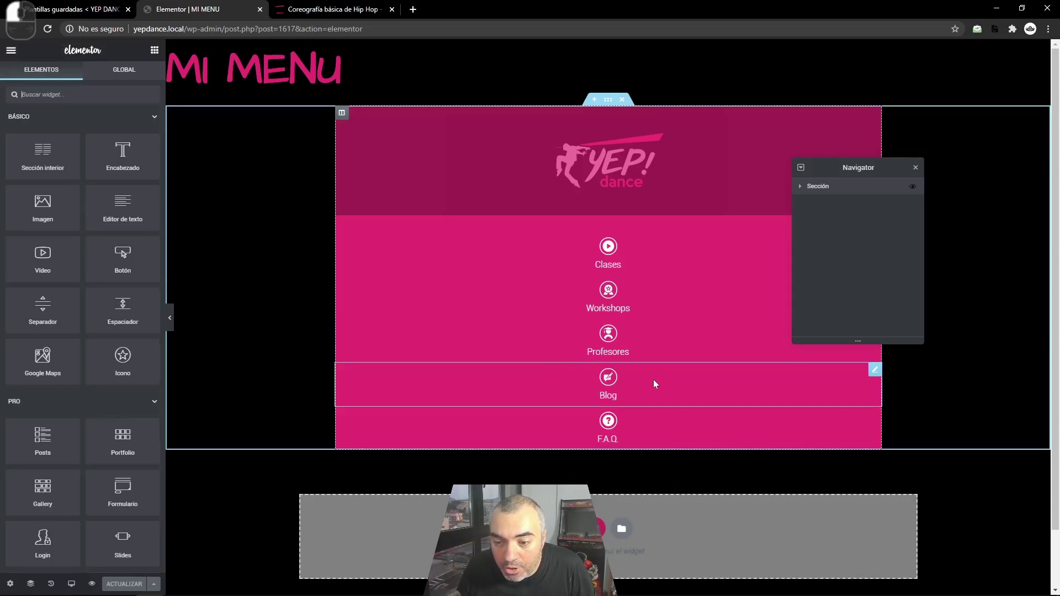
right_click(654, 380)
click(680, 570)
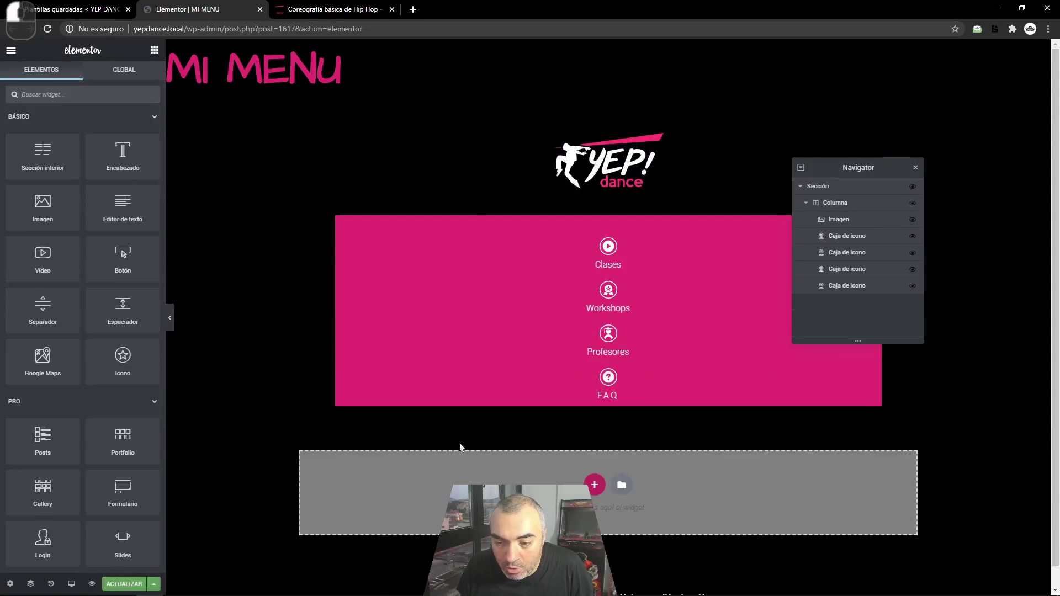
click(125, 584)
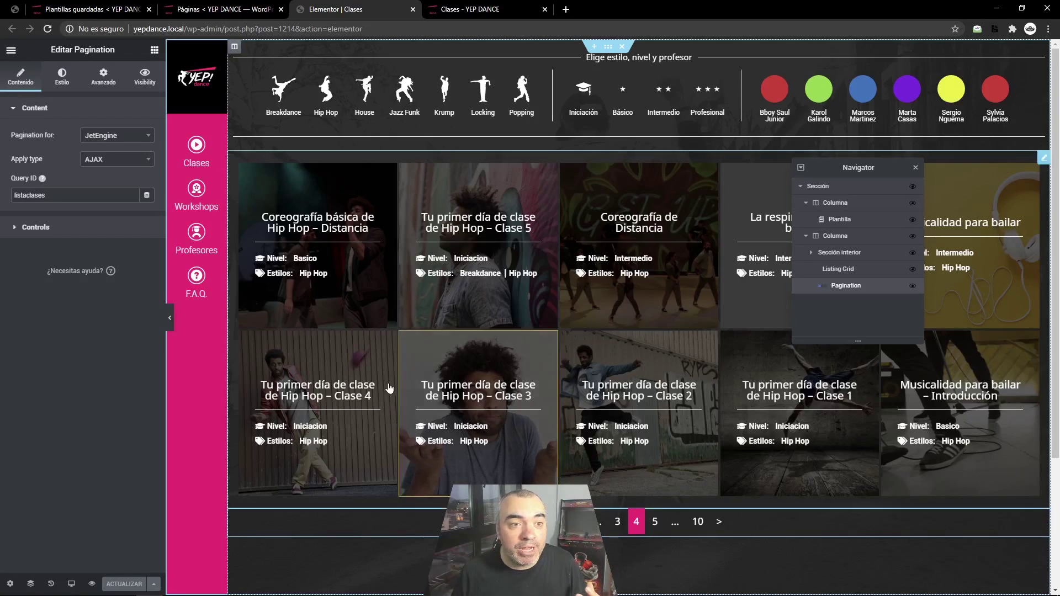
Step: Set the HTML tag of the Clases page's narrow menu column to header
click(173, 49)
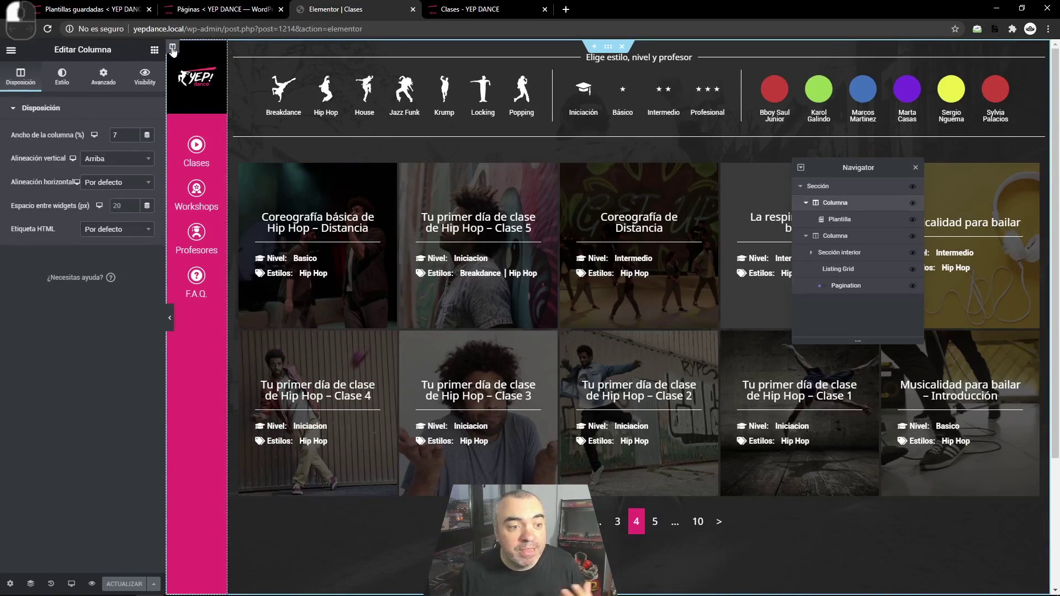
click(116, 232)
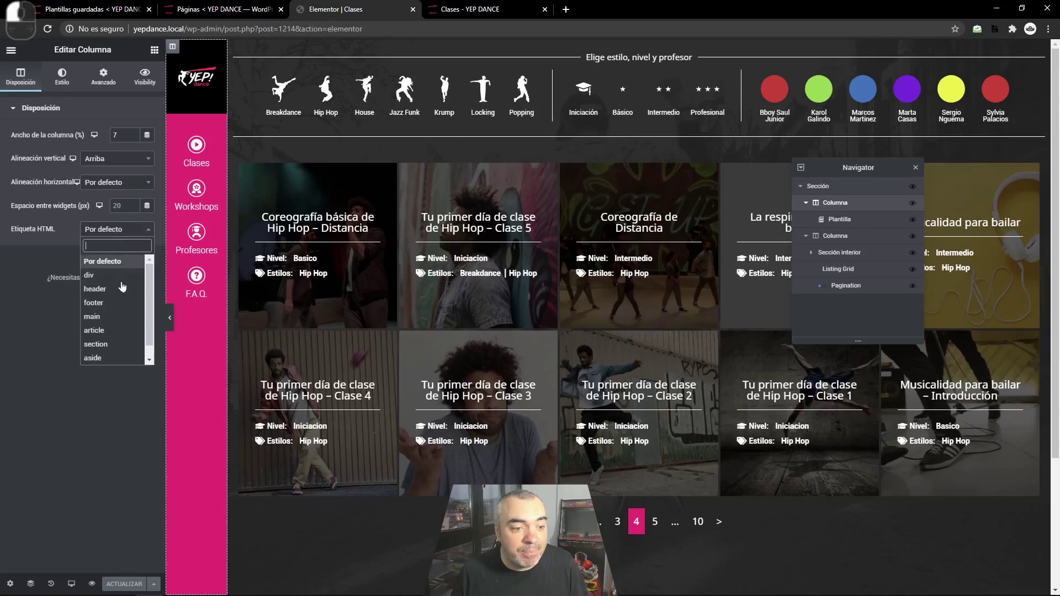
click(111, 276)
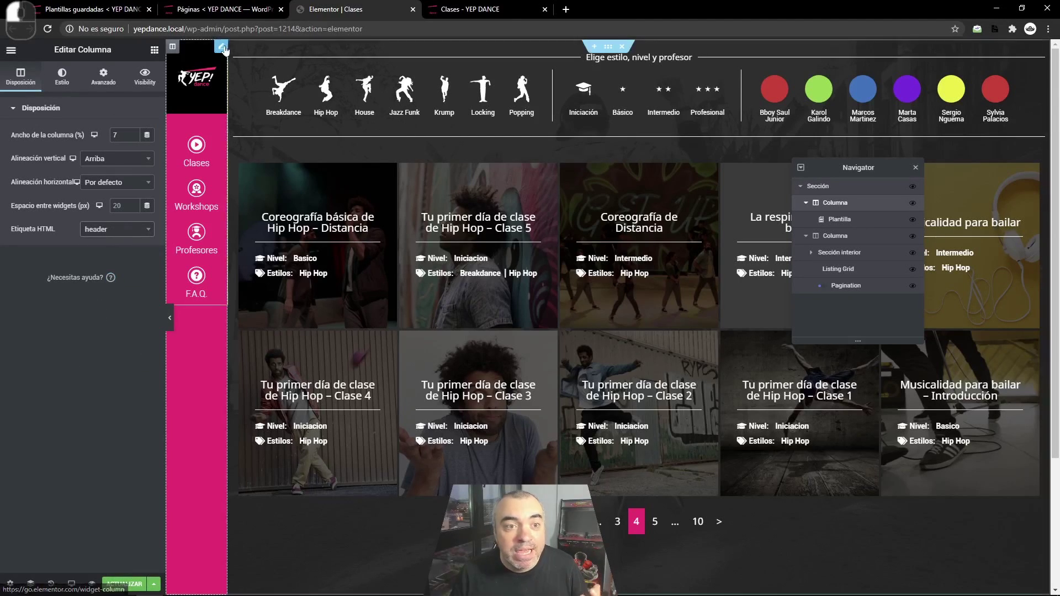
Step: Set the HTML tag of the wide content column on the Clases page to main
click(233, 48)
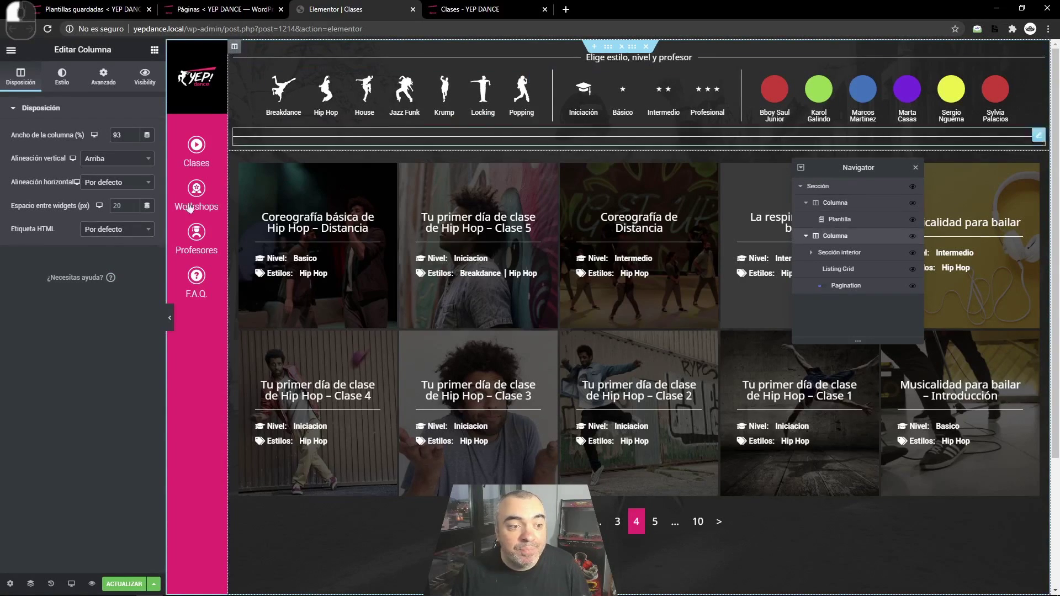
click(116, 229)
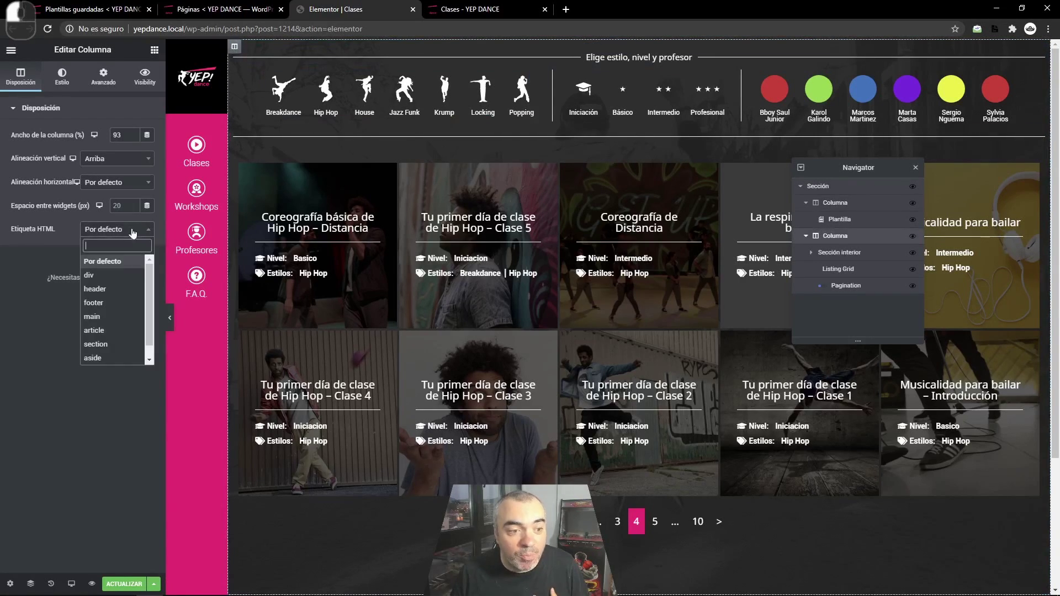
click(113, 318)
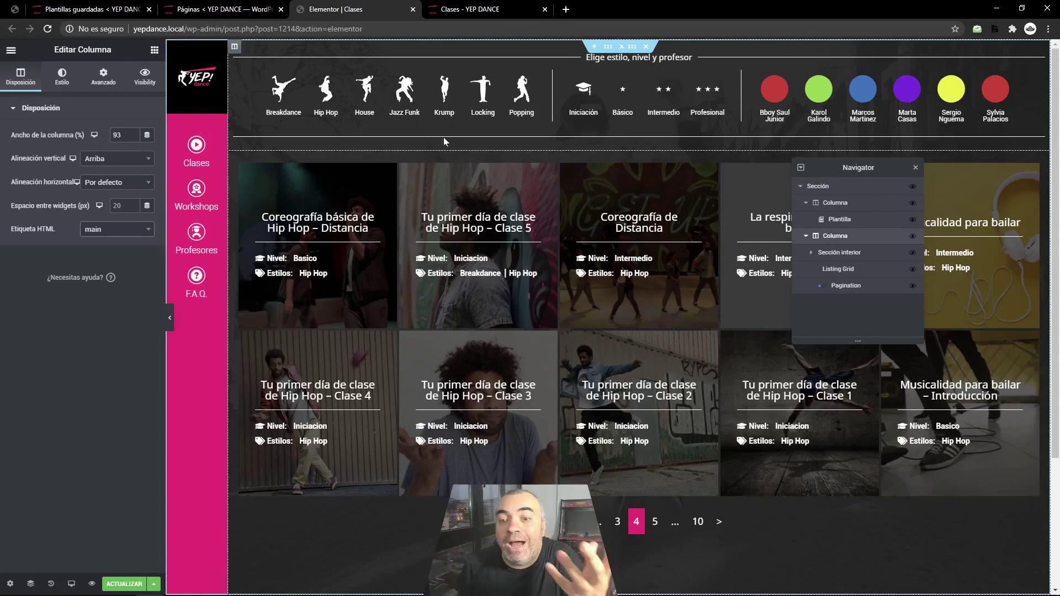
click(149, 231)
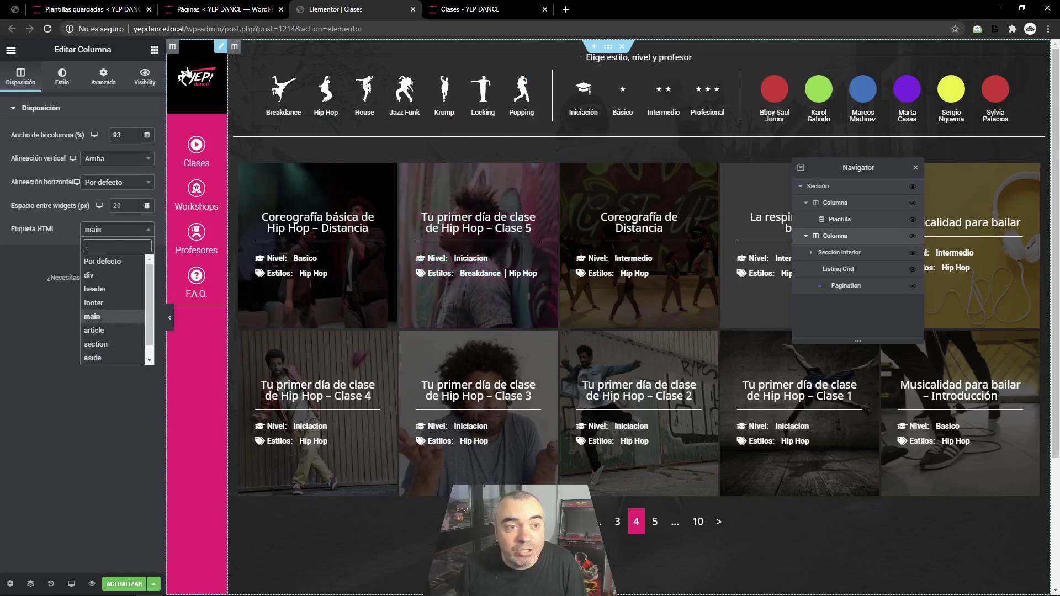
click(173, 50)
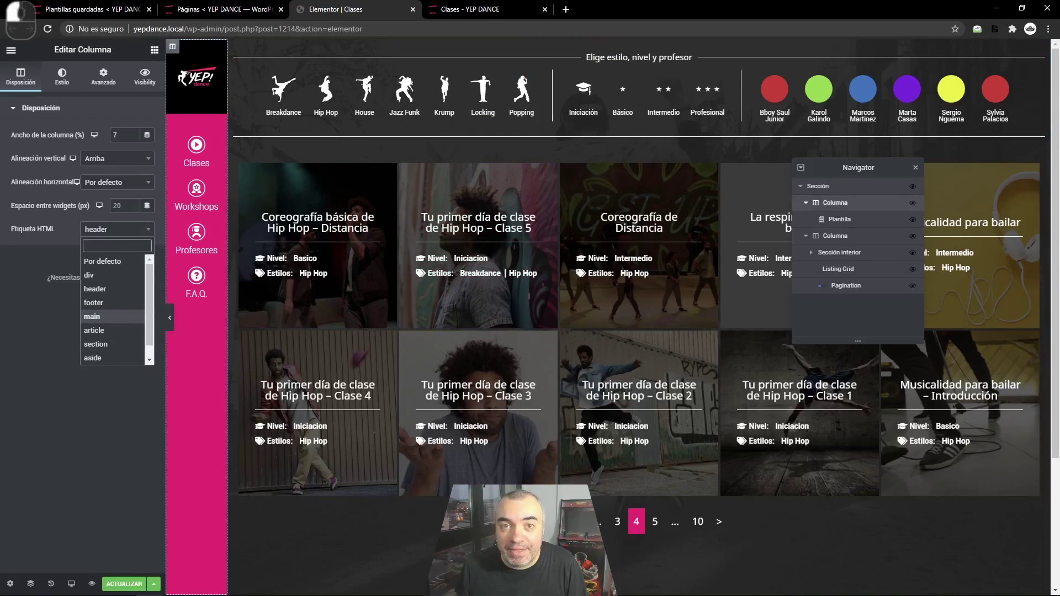